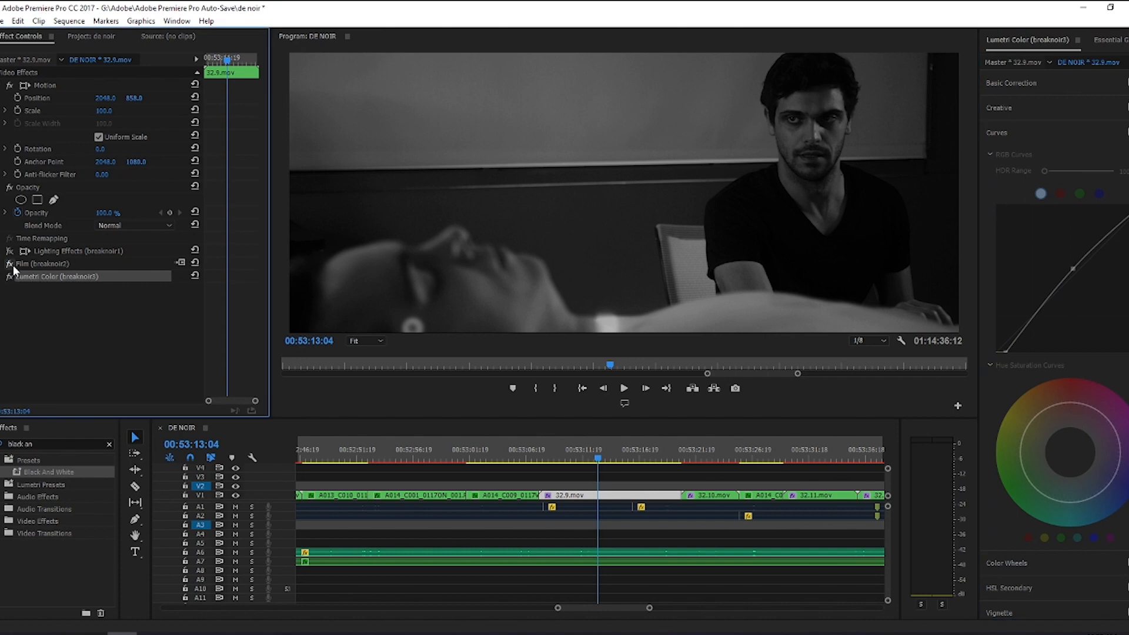
Step: Review the settings of the Film (breaknoir2) effect on the 32.9.mov clip, then collapse them
left_click(33, 265)
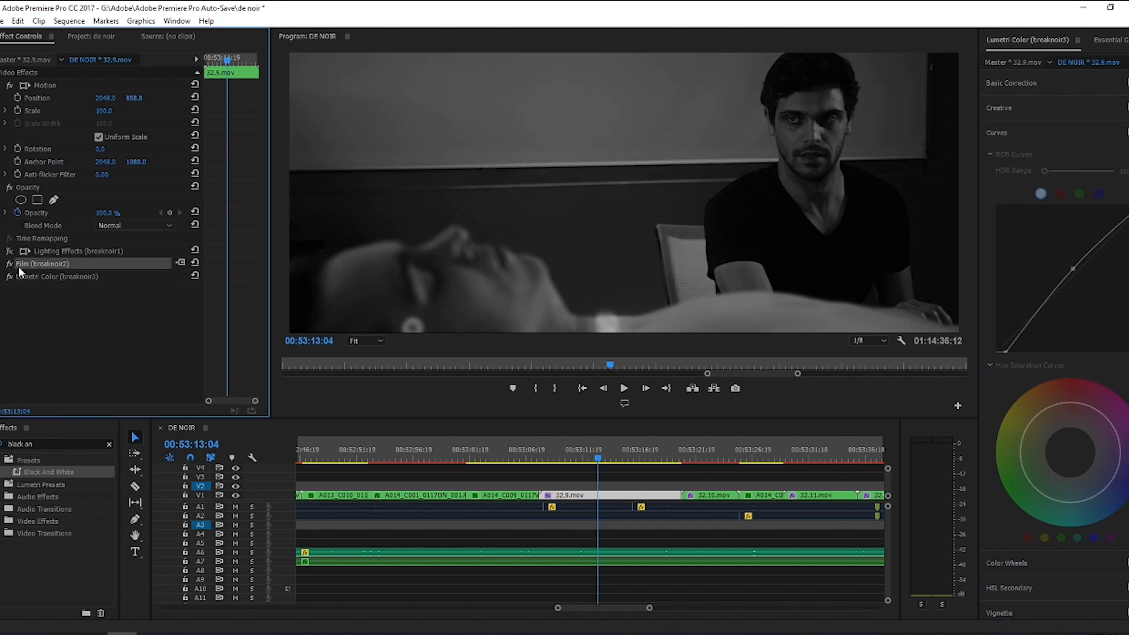
left_click_drag(263, 159, 260, 332)
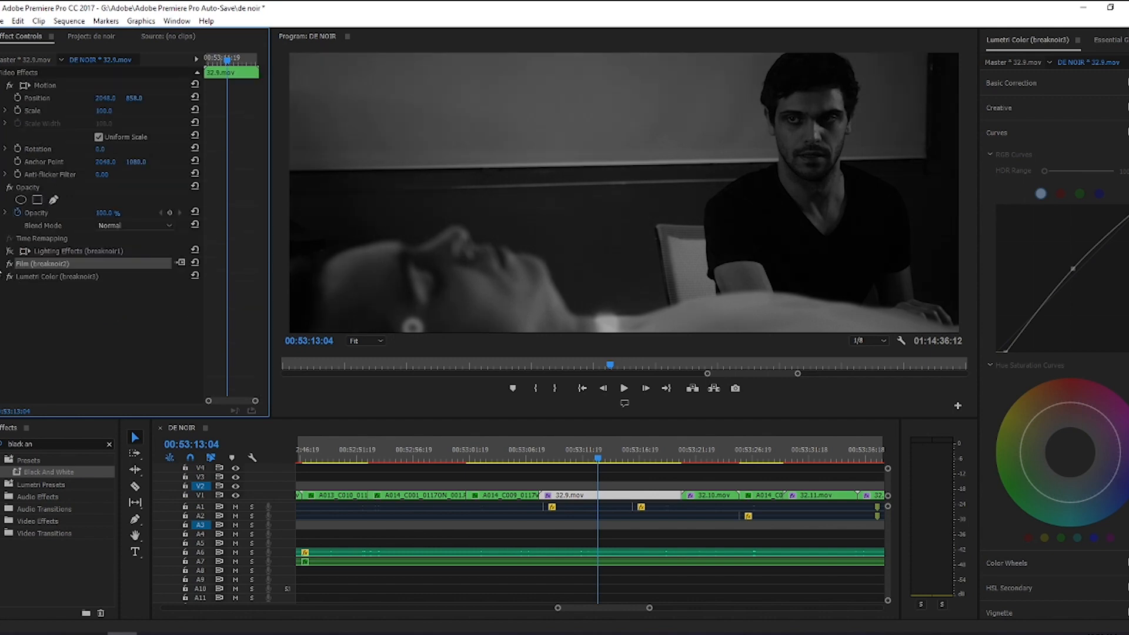
left_click(2, 266)
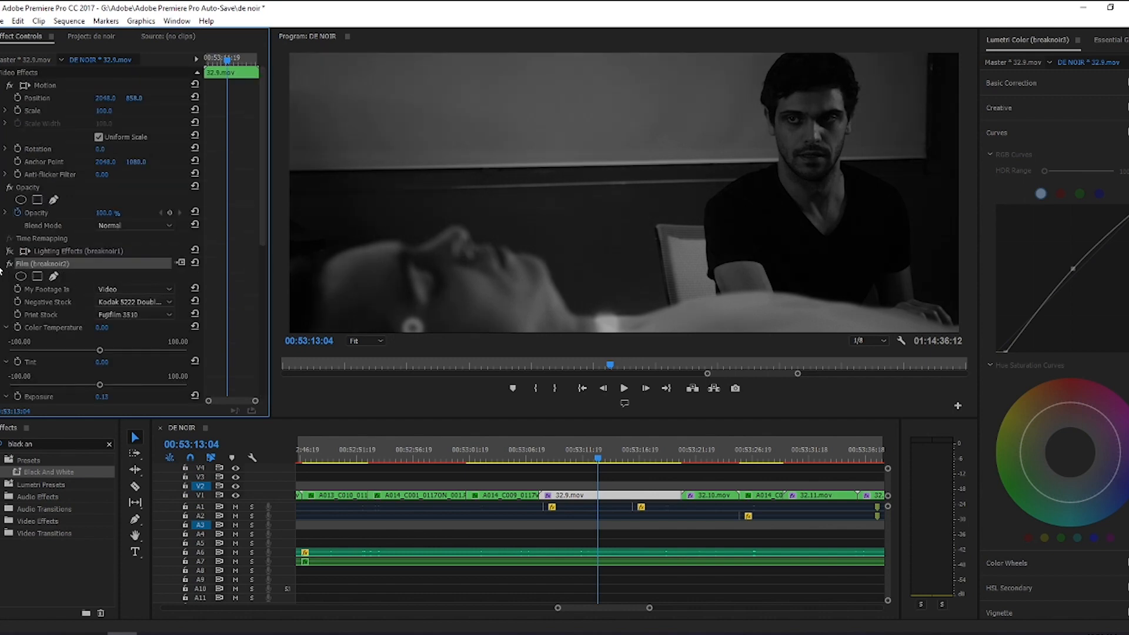
left_click(3, 266)
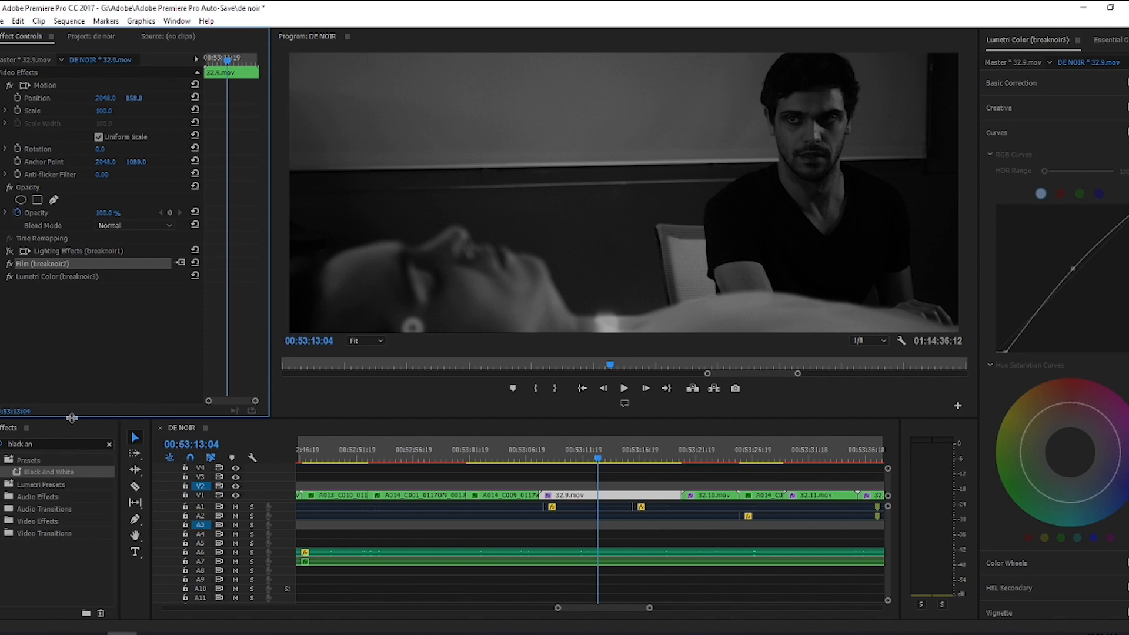
Step: Try moving the Light 1 spotlight of the clip's Lighting Effects from the seated man to the wall behind the lying figure, and undo it
left_click(10, 257)
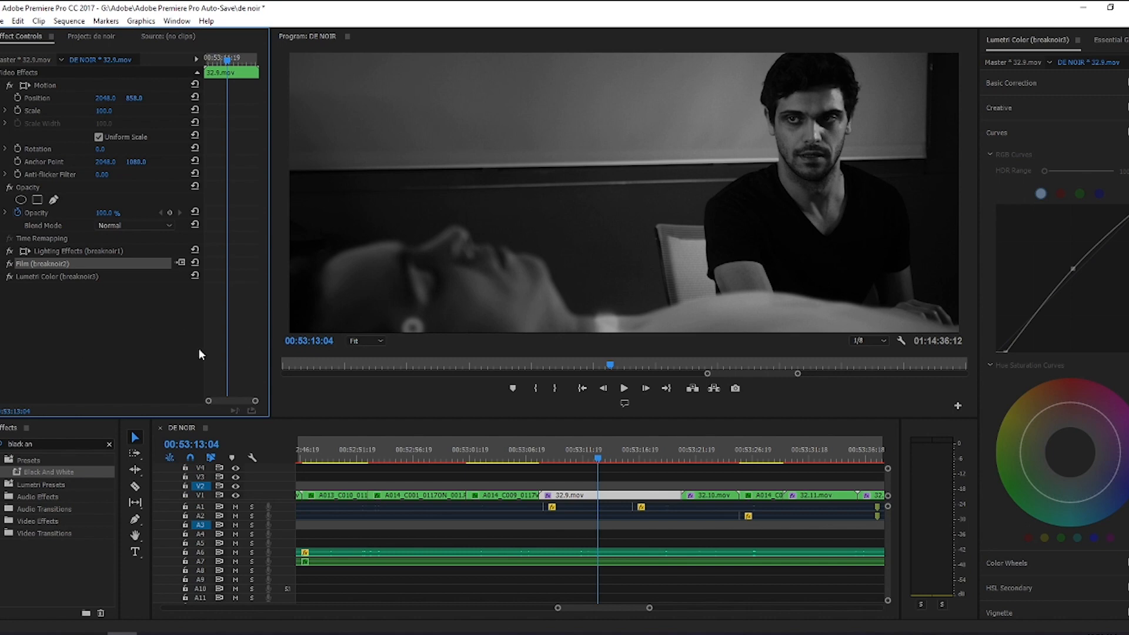
left_click(77, 249)
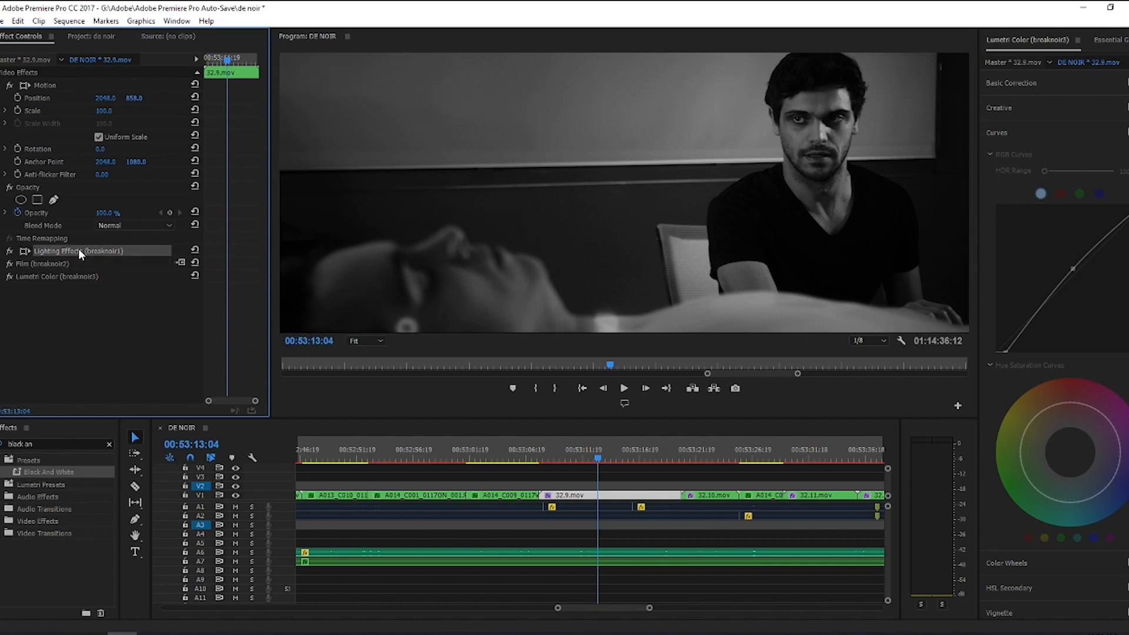
left_click(4, 252)
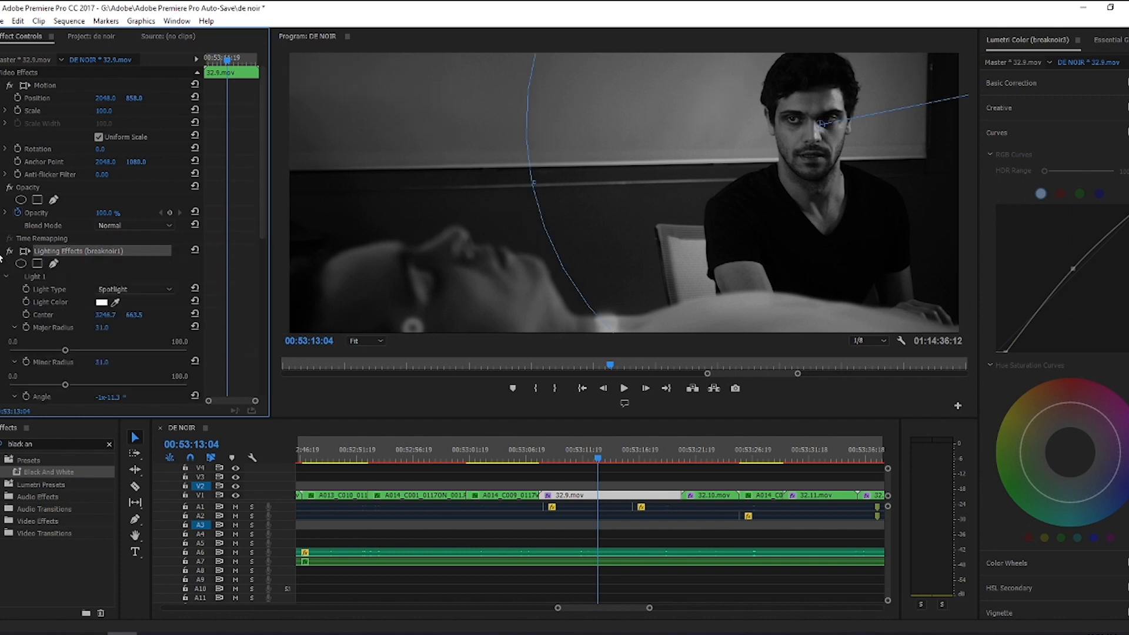
left_click(794, 124)
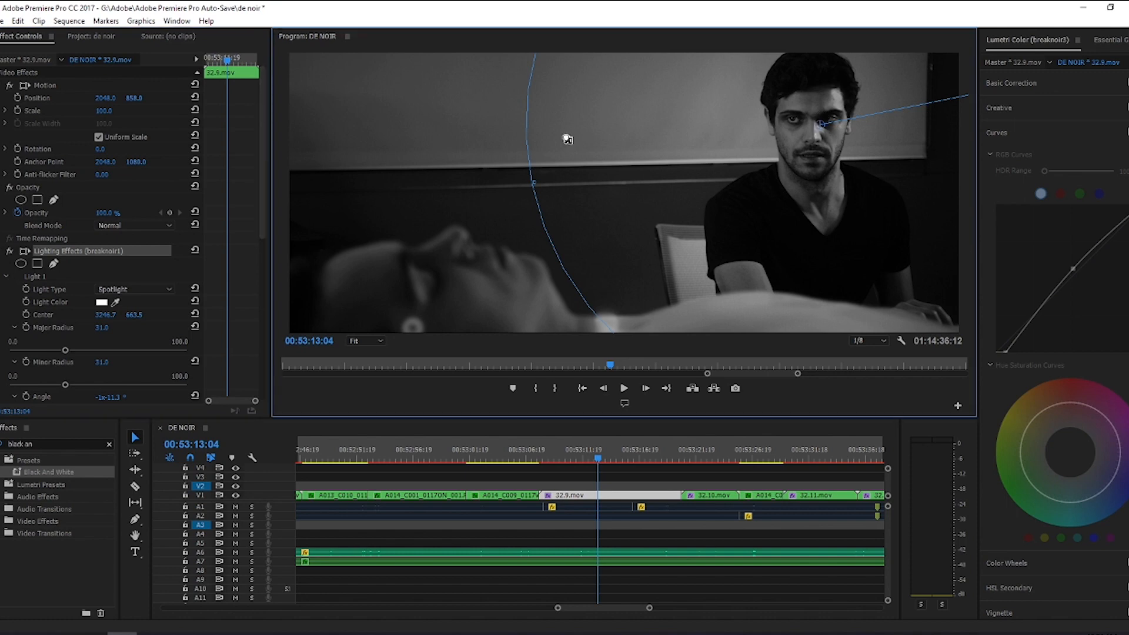
left_click_drag(518, 158, 430, 157)
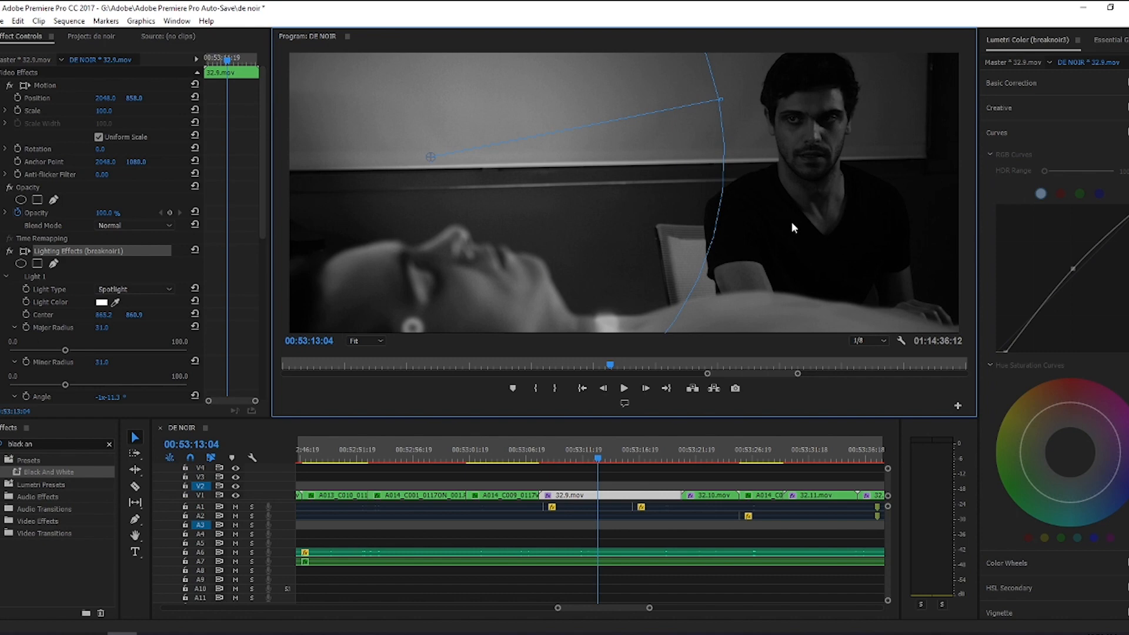
key("ctrl+z")
Step: Try a much higher Light 1 intensity of 78.8 and undo the change
scroll(145, 281, "down", 5)
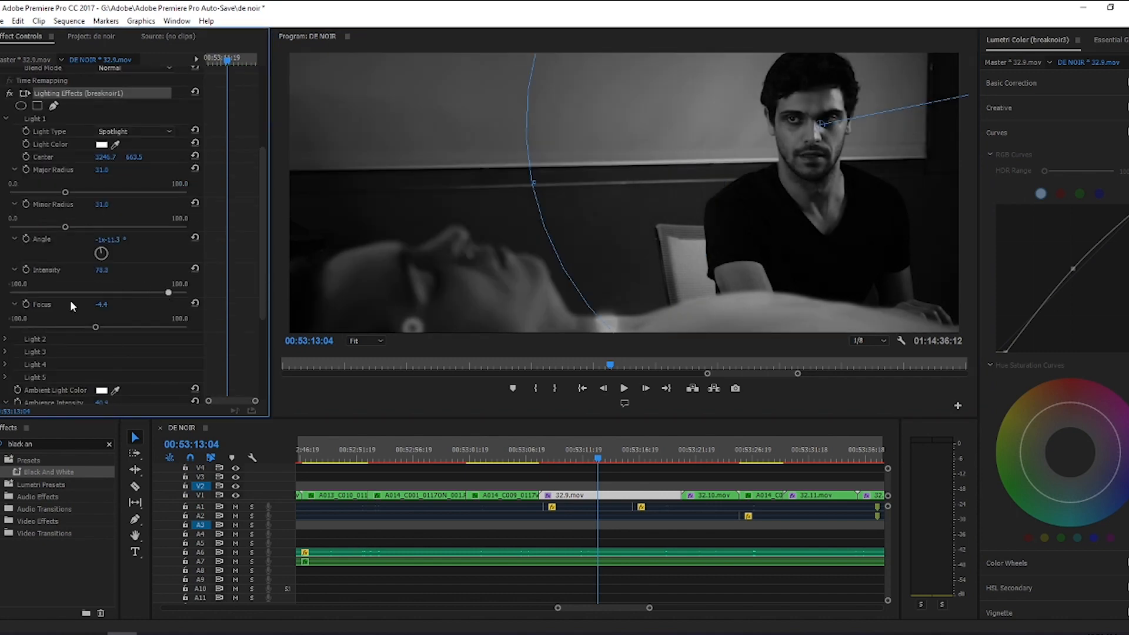
left_click(18, 20)
left_click(24, 32)
Step: Go to the A015_C024 clip at 00:26:44:03 and review its Film (bedroomfilmnightmare) effect settings
left_click_drag(649, 609, 831, 610)
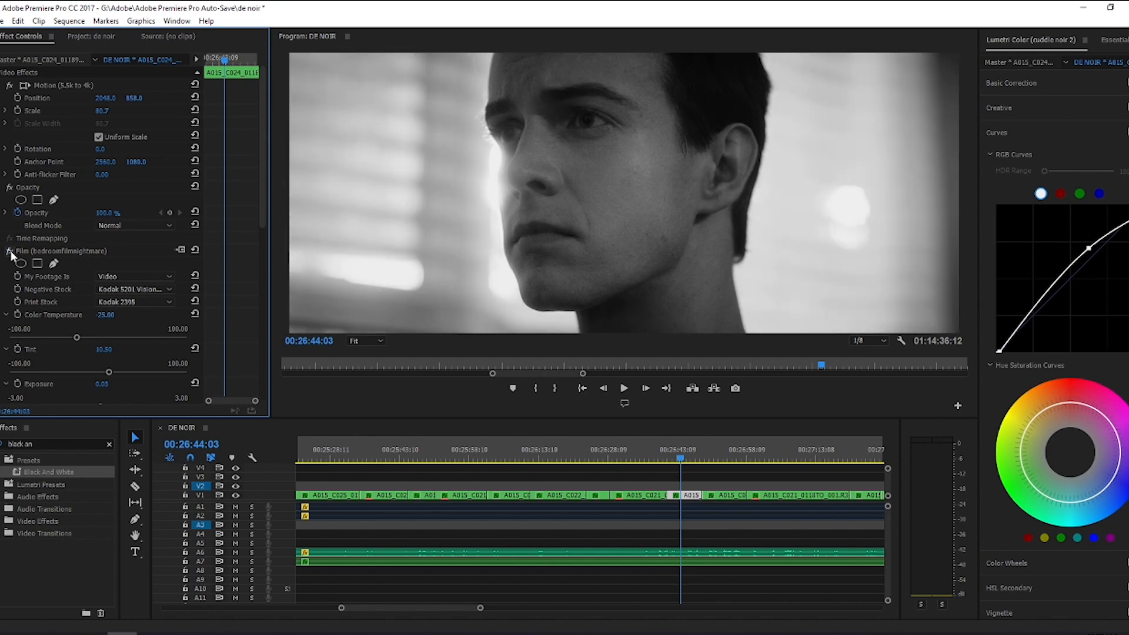
left_click(11, 252)
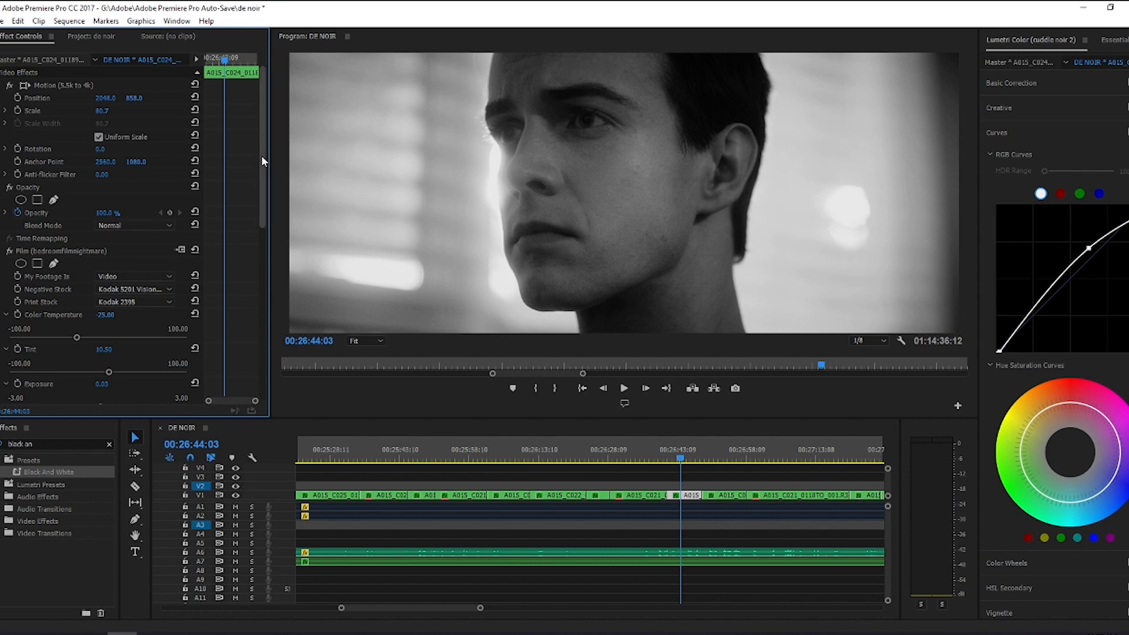
left_click_drag(261, 155, 262, 386)
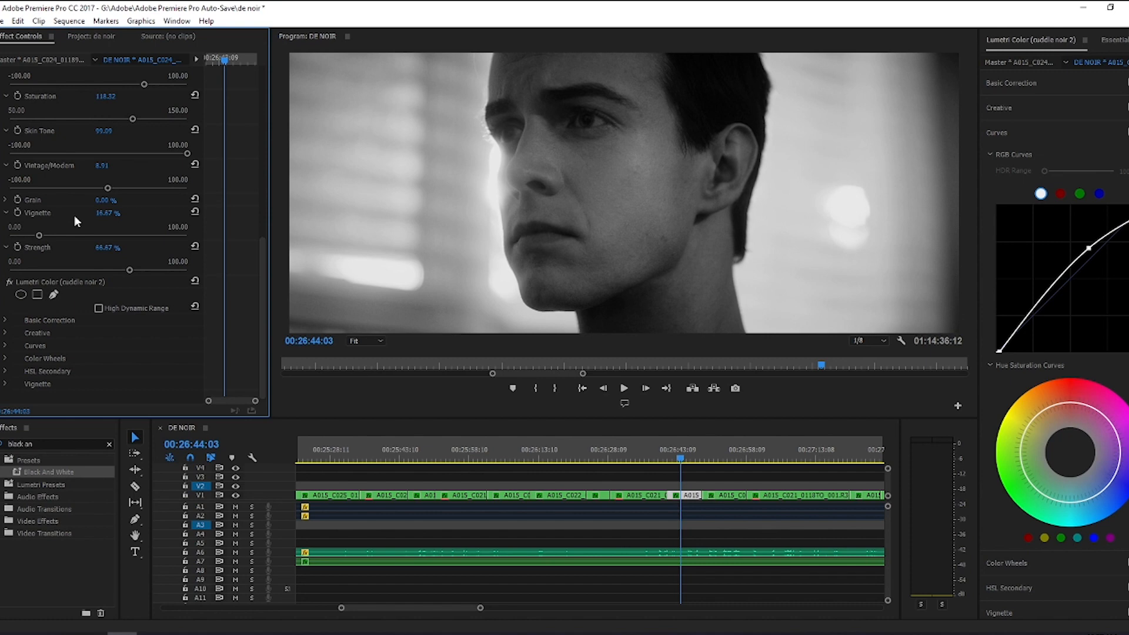
left_click_drag(263, 255, 260, 135)
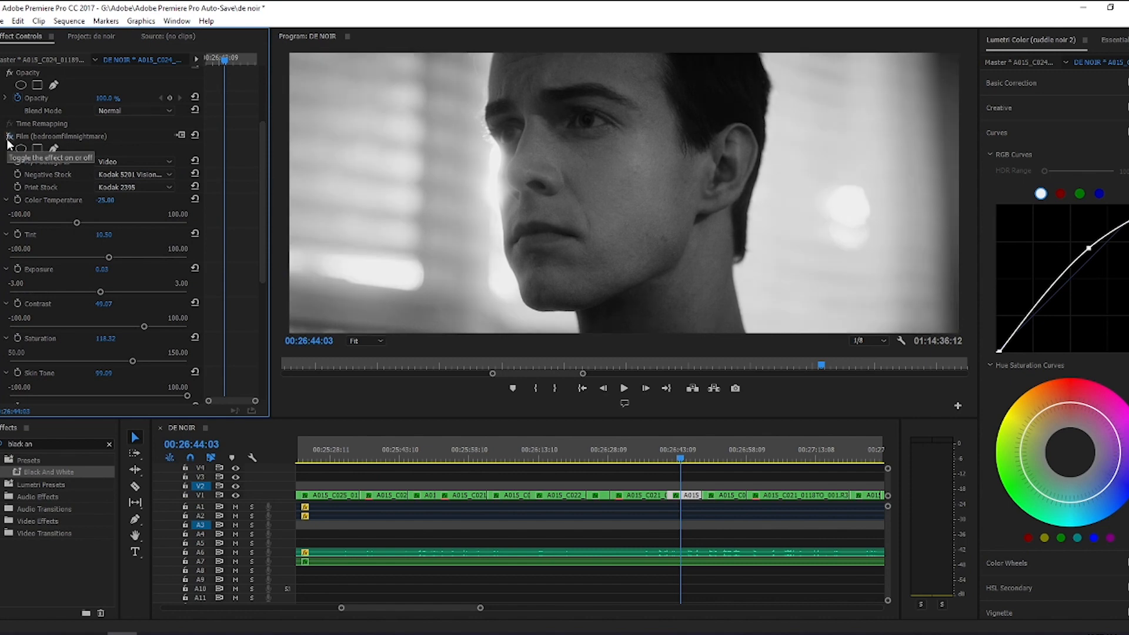
Step: Set the Film effect's vignette to 12.97 % on the A015_C024 clip and collapse the effect
scroll(142, 368, "down", 4)
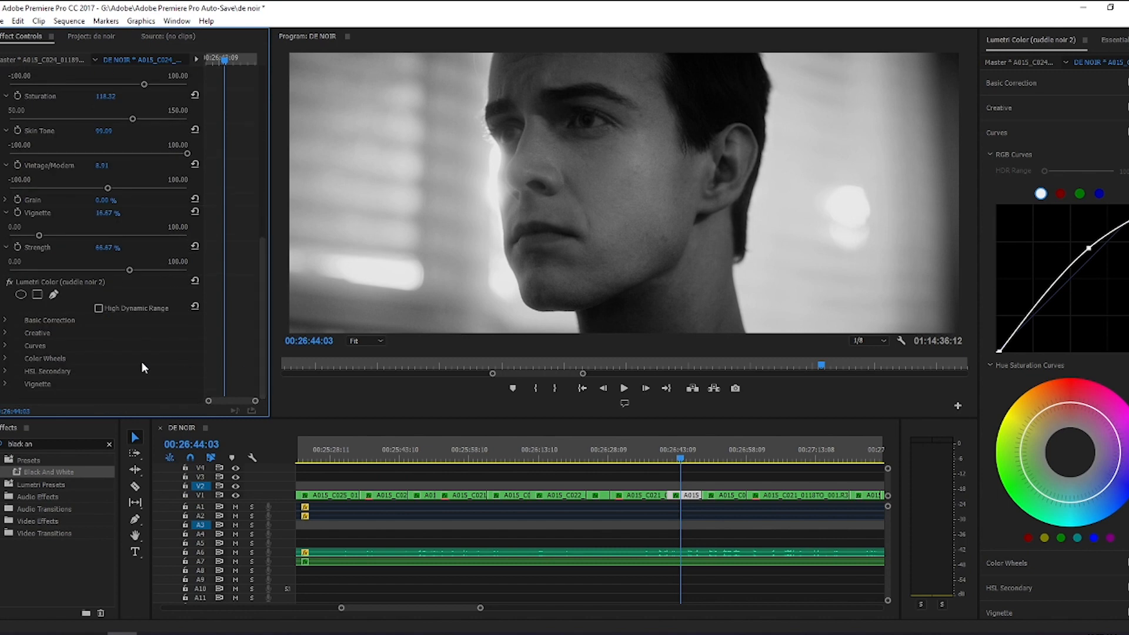
left_click(185, 235)
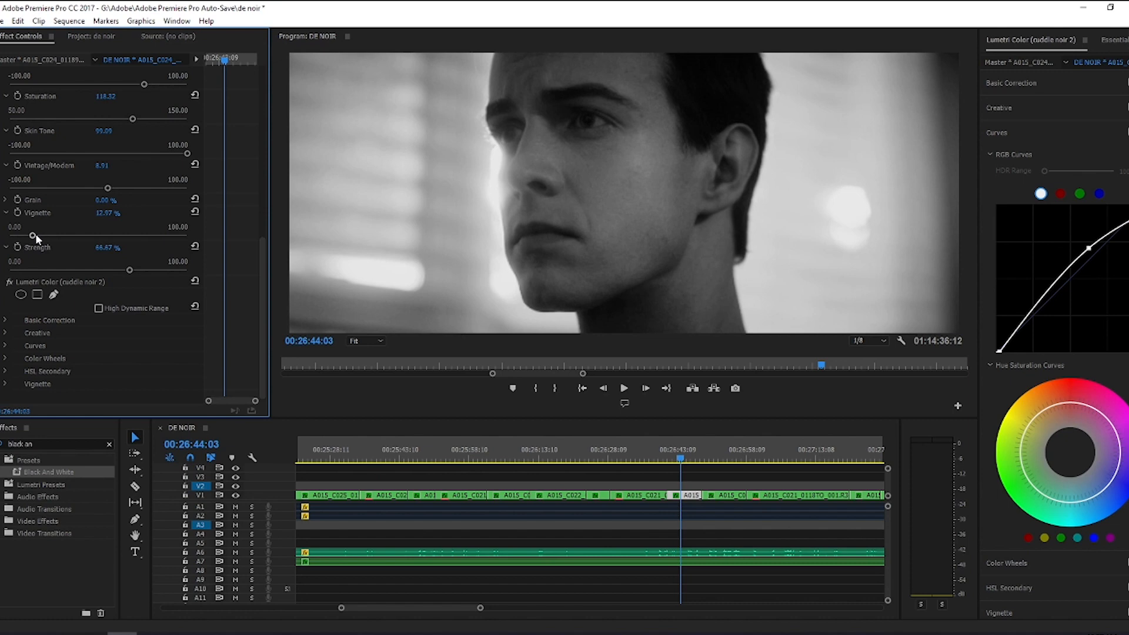
left_click_drag(263, 260, 268, 88)
left_click(4, 238)
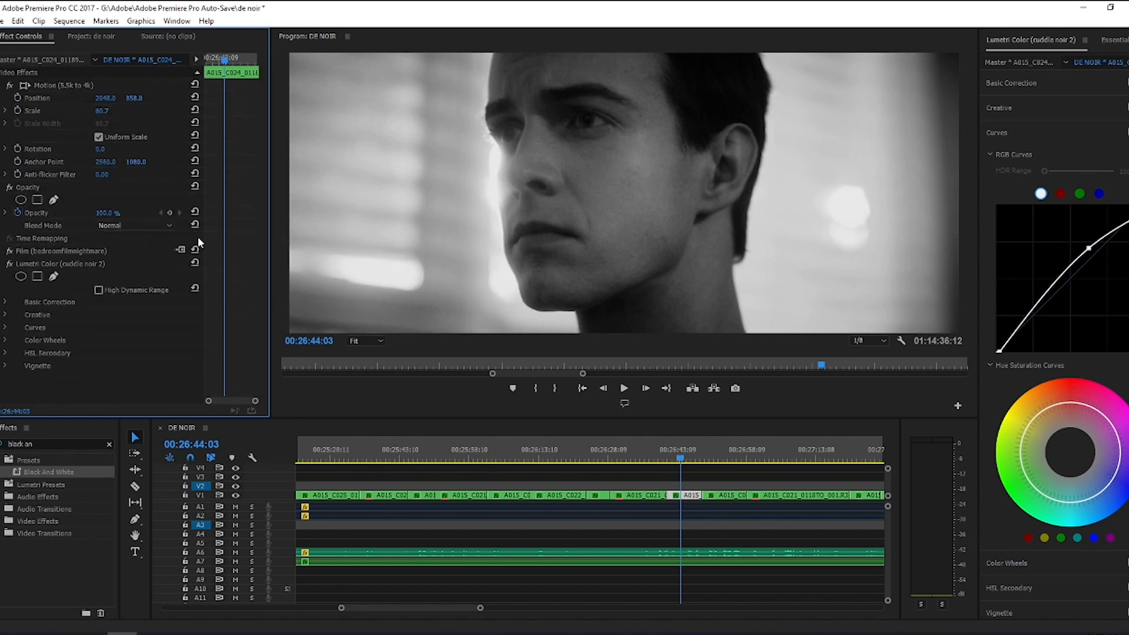
Step: Try a different vignette amount in the Lumetri Color (cuddle noir 2) effect and undo the change
left_click(1078, 131)
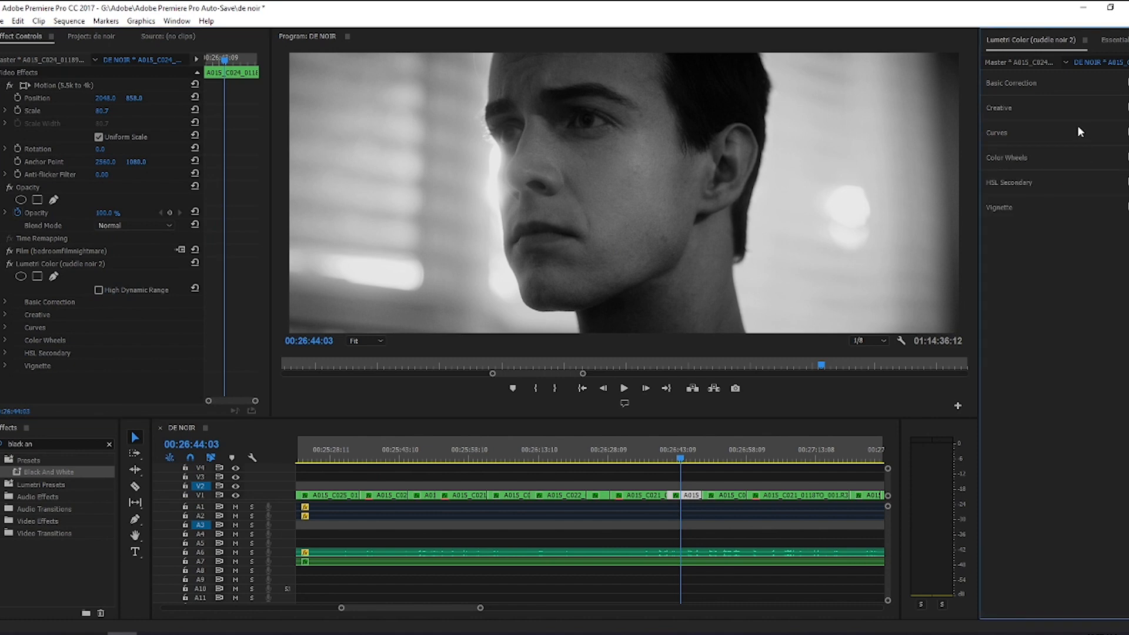
left_click(1023, 206)
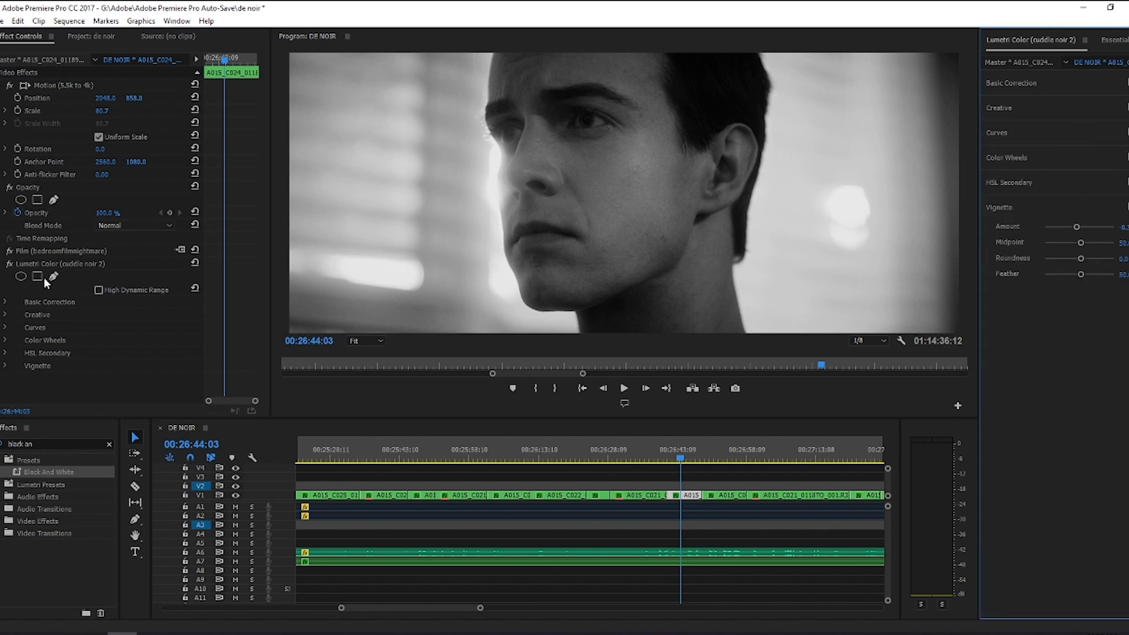
left_click(9, 264)
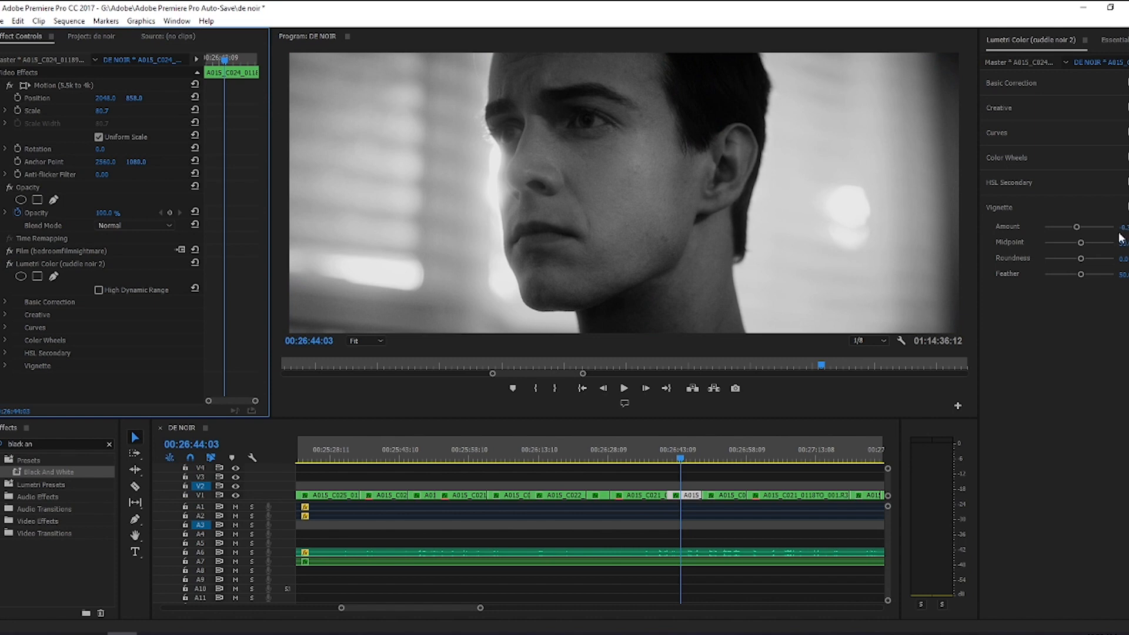
left_click_drag(1064, 229, 1056, 230)
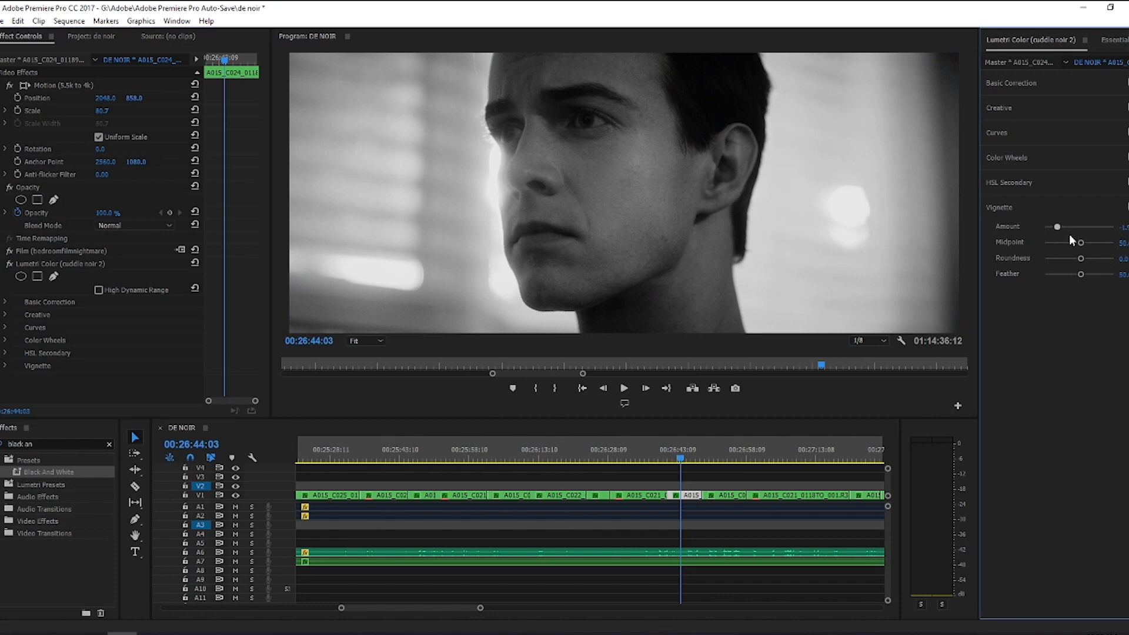
key("ctrl+z")
Step: Add the Black And White preset to the A015_C024 clip, compare the look with its other effects toggled, and open the Creative settings
left_click_drag(481, 609, 645, 608)
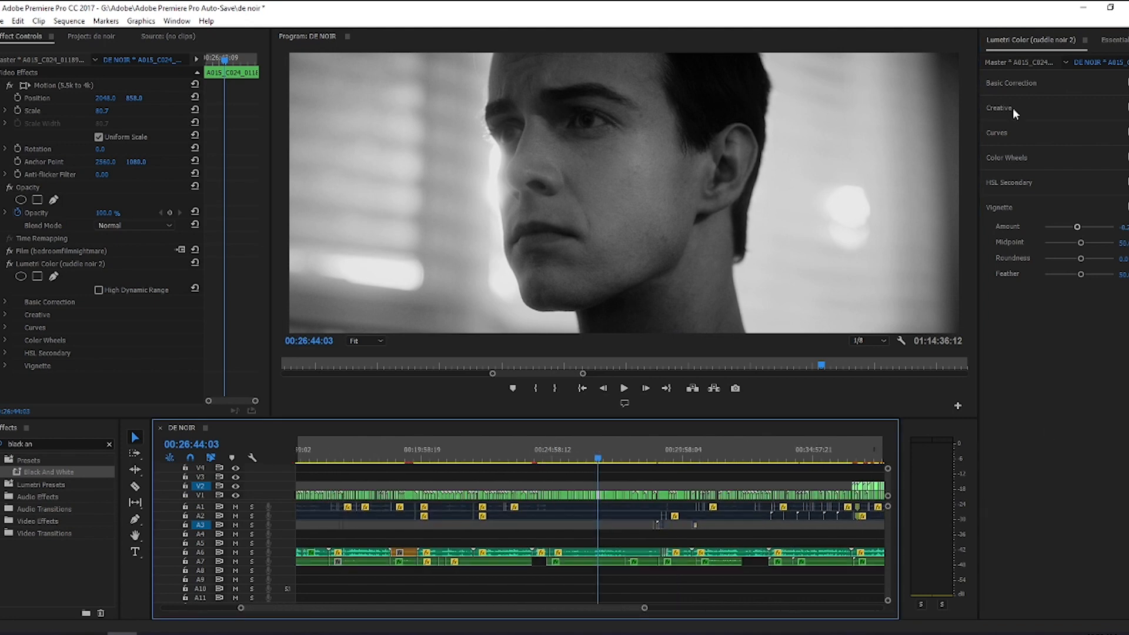
left_click_drag(7, 267, 10, 271)
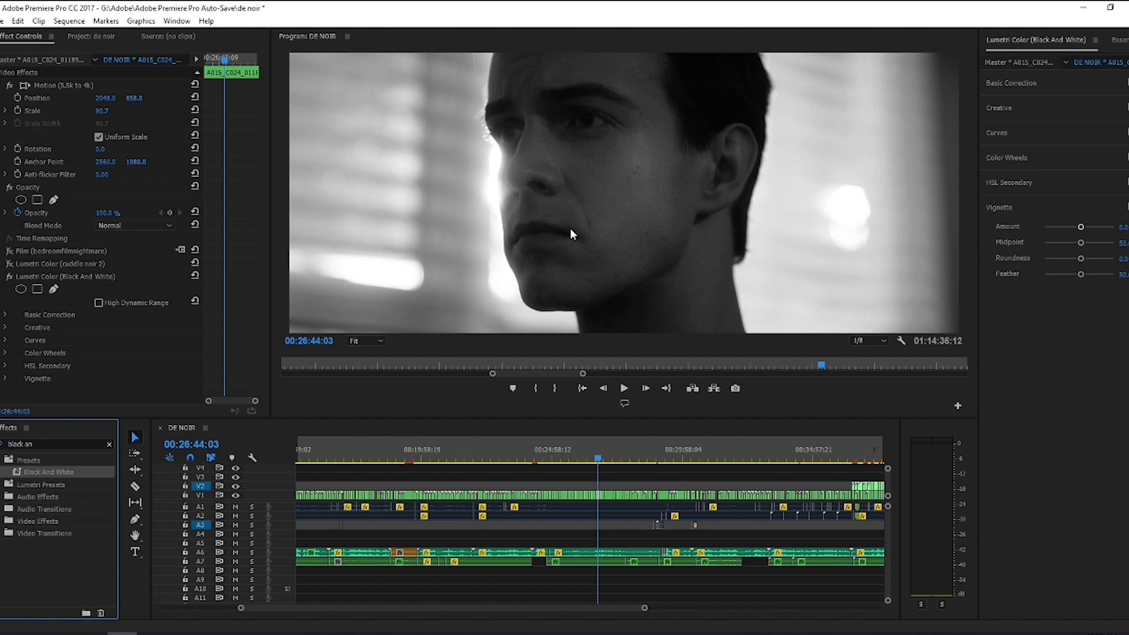
left_click(9, 268)
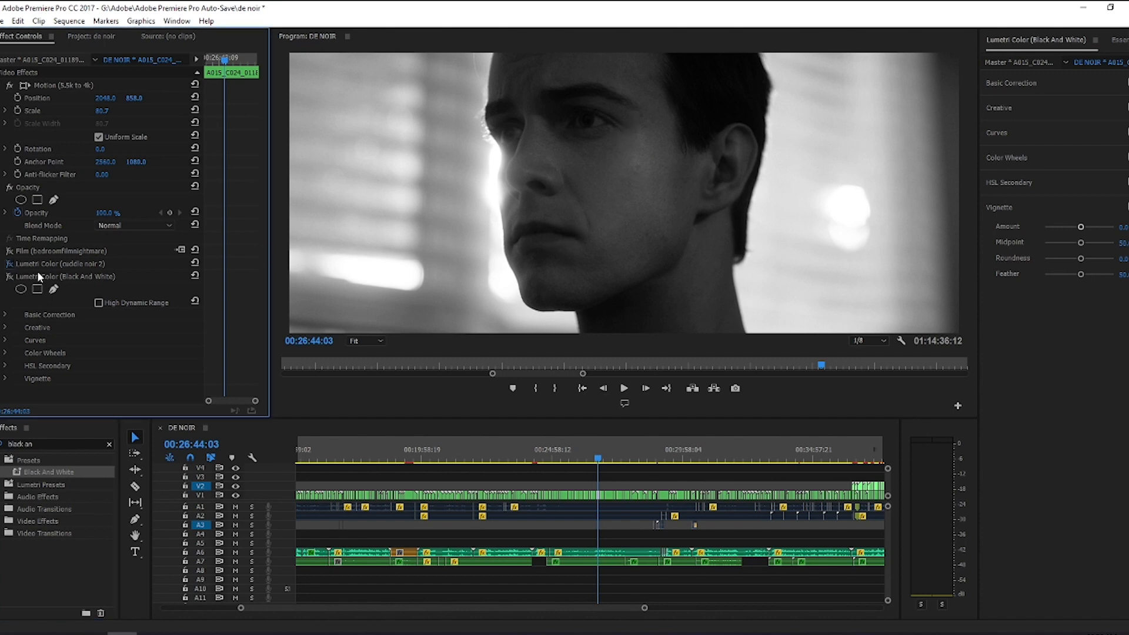
left_click(10, 251)
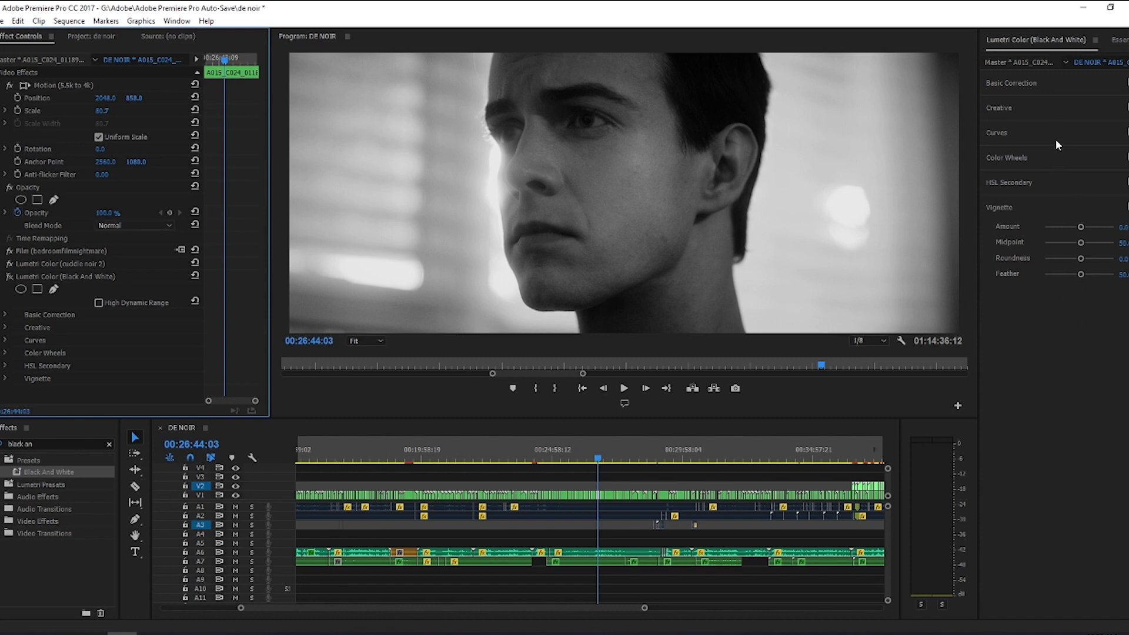
left_click(1043, 110)
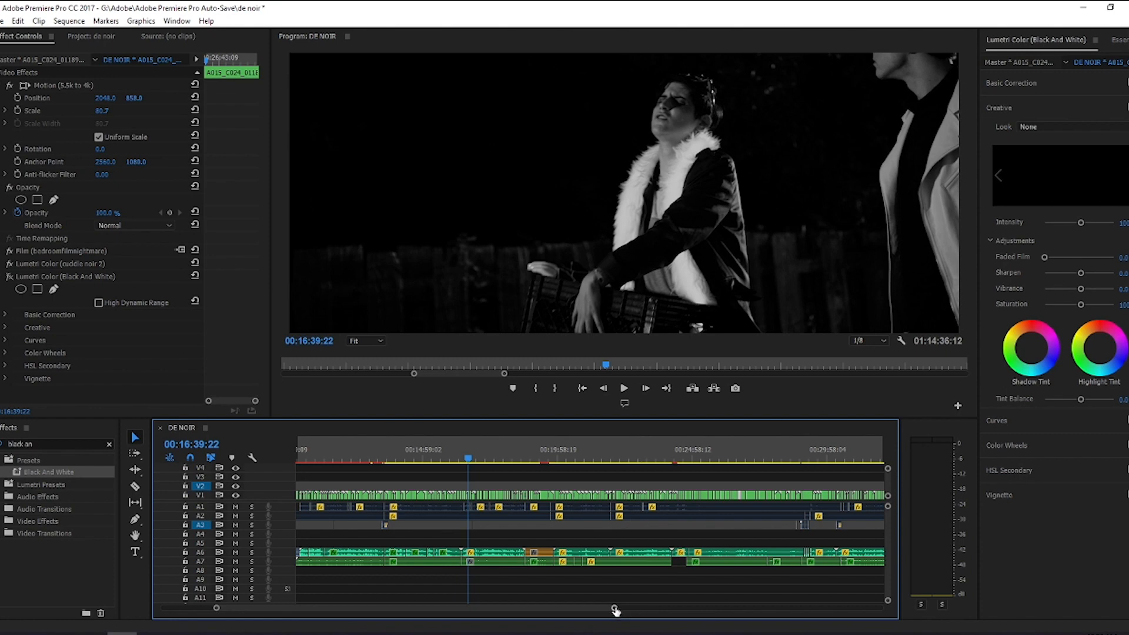
Step: Play the sequence from 00:16:33:11 with the noir base audio clip on track A6 selected, and stop playback
left_click_drag(613, 609, 504, 613)
left_click_drag(413, 610, 419, 612)
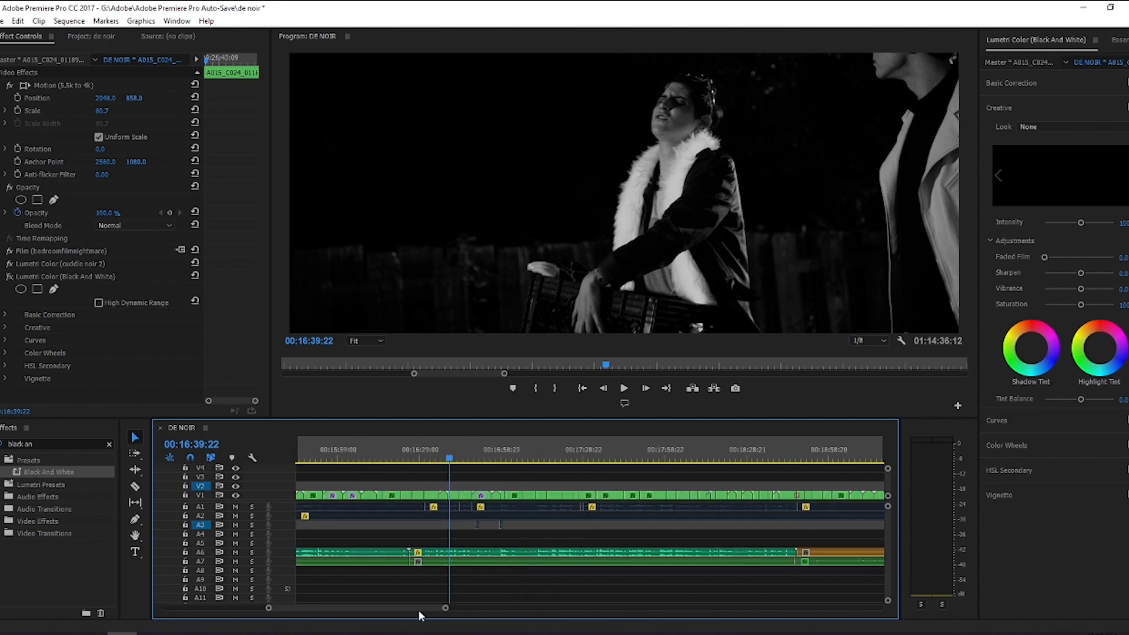
left_click(483, 553)
left_click_drag(449, 458, 431, 457)
left_click(473, 560)
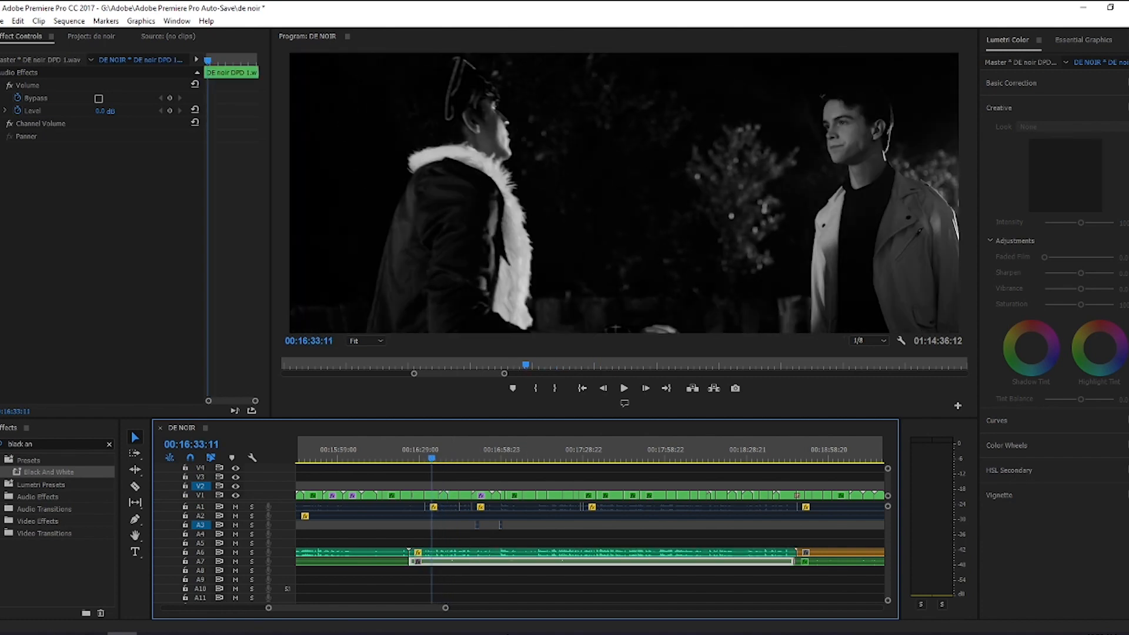
left_click(456, 556)
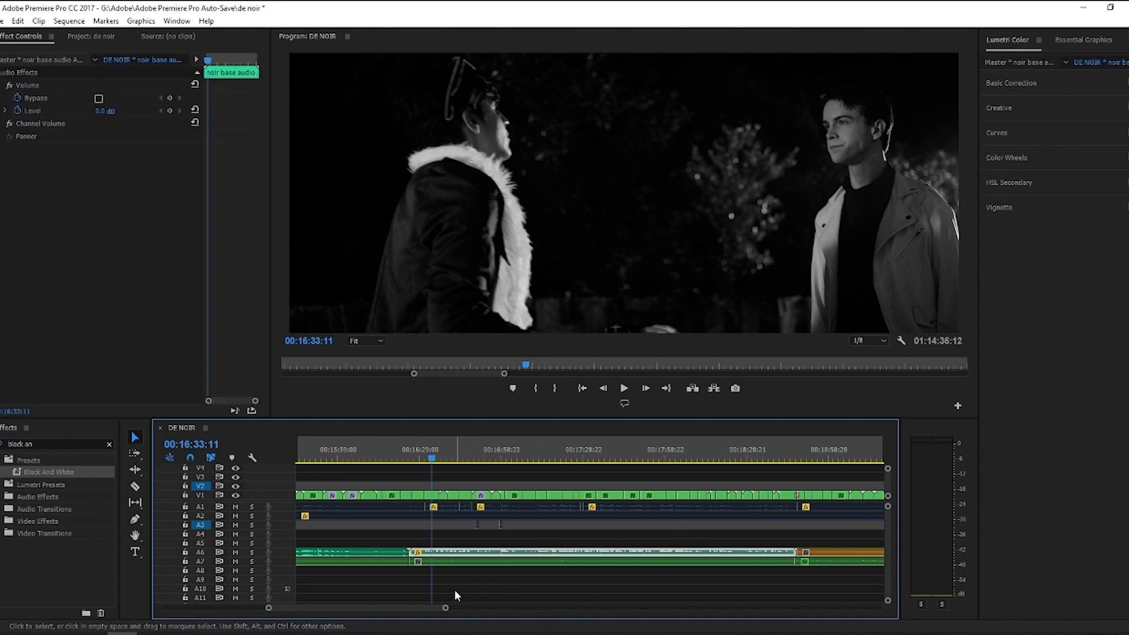
left_click(625, 389)
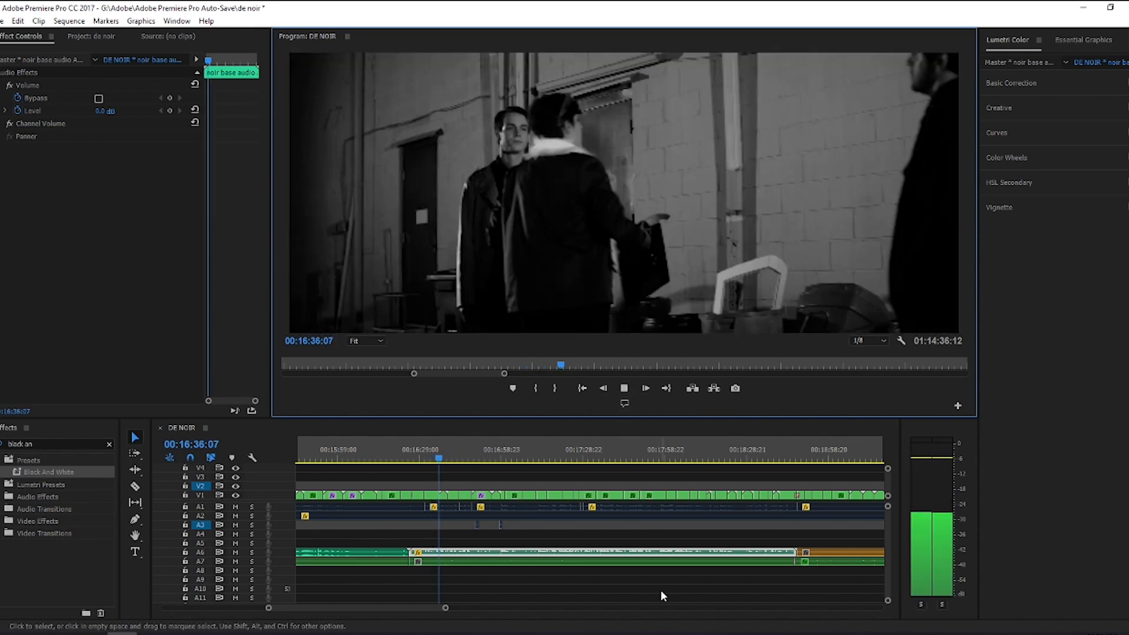
left_click(624, 389)
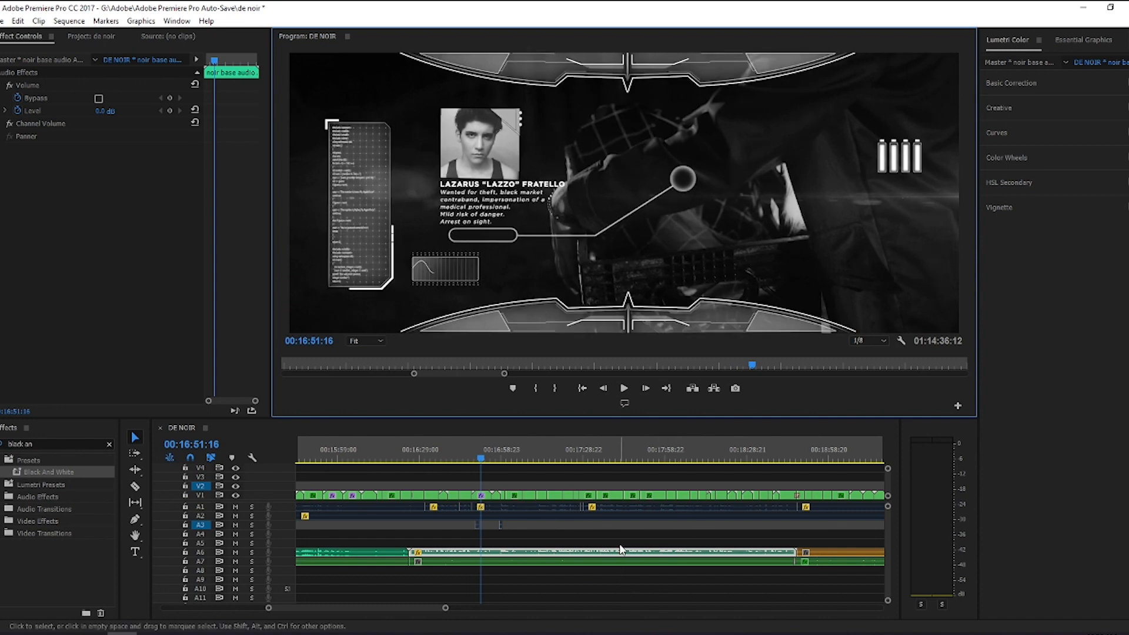
Step: Open the noir base audio clip on track A6 for editing in Adobe Audition
left_click(520, 563)
right_click(520, 554)
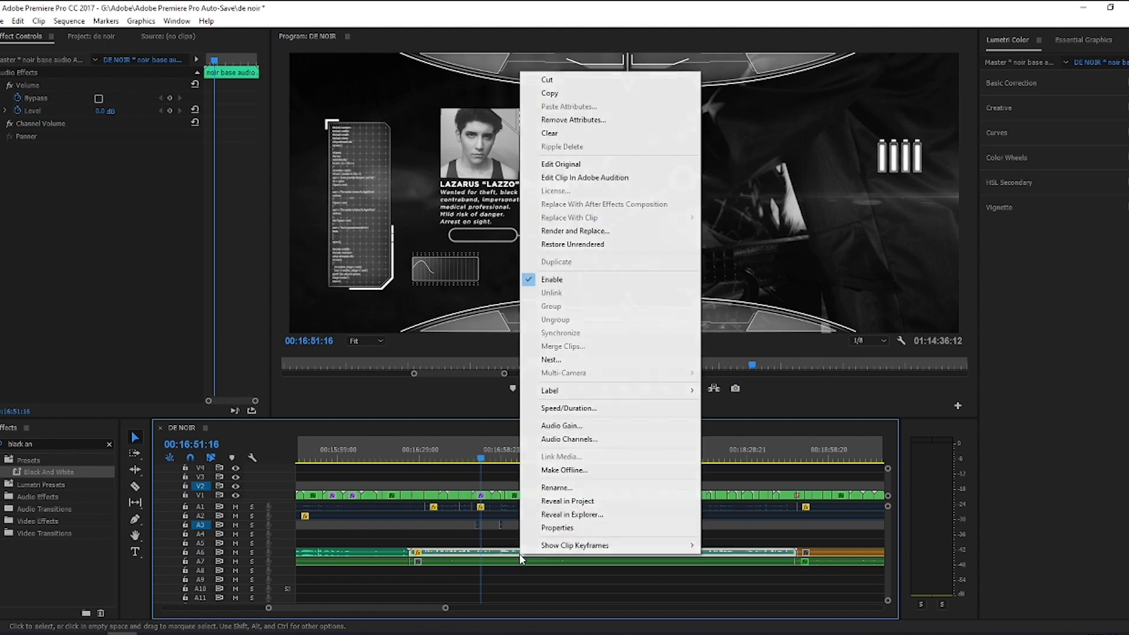
left_click(615, 177)
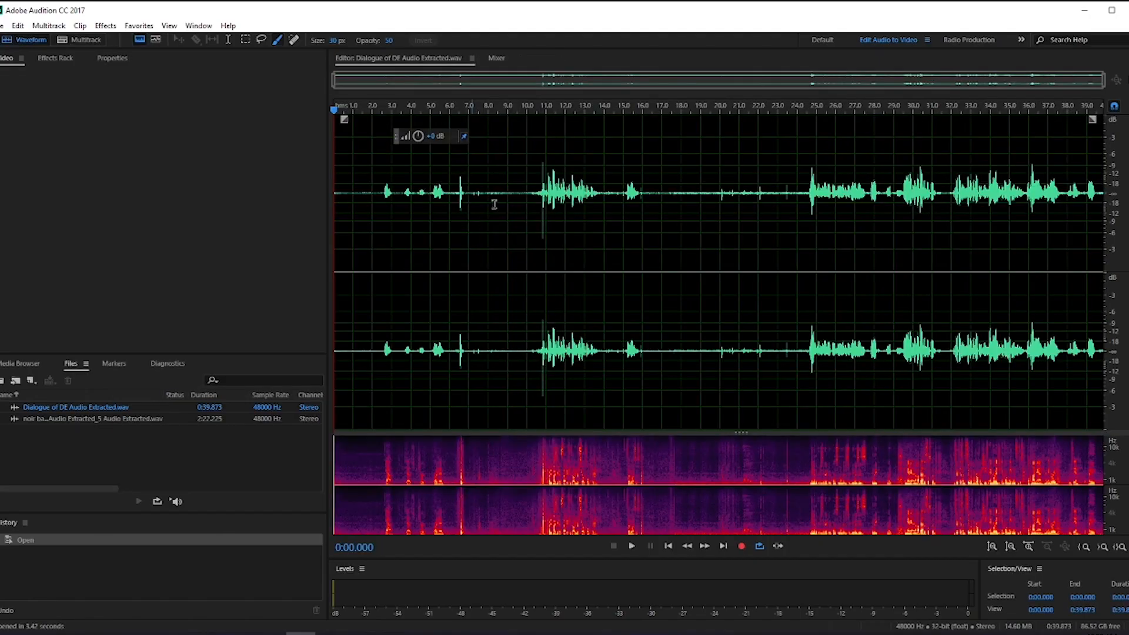
Step: Place the playhead at about 0:24.779, select the whole dialogue waveform, and open the FFT Filter effect with the 1940snoir preset
left_click_drag(538, 106, 809, 120)
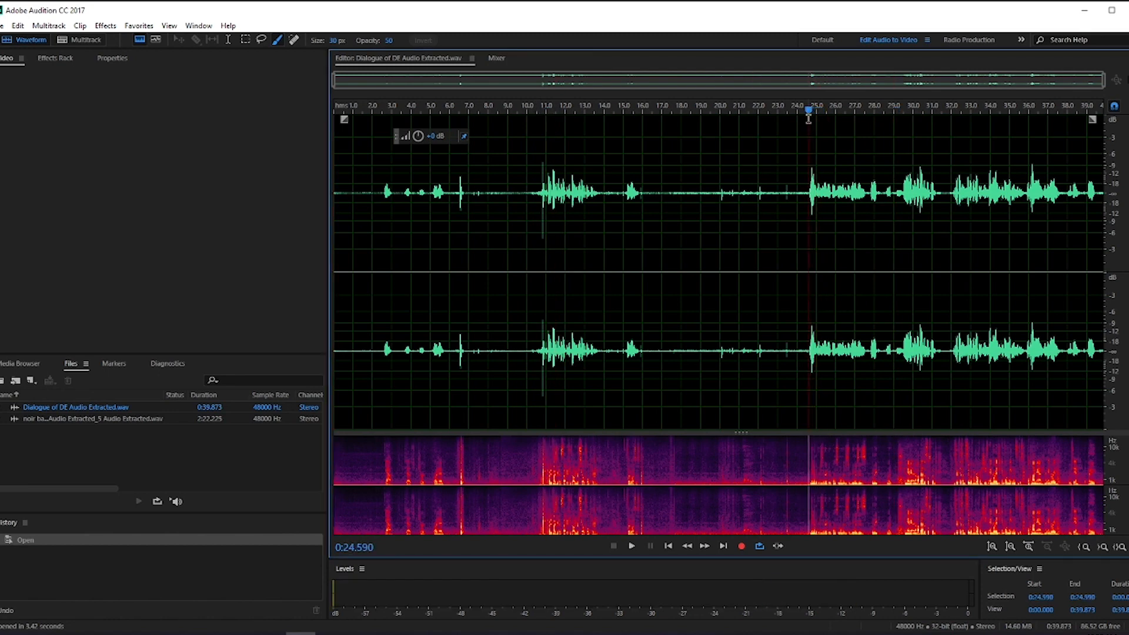
key("ctrl+a")
left_click(812, 109)
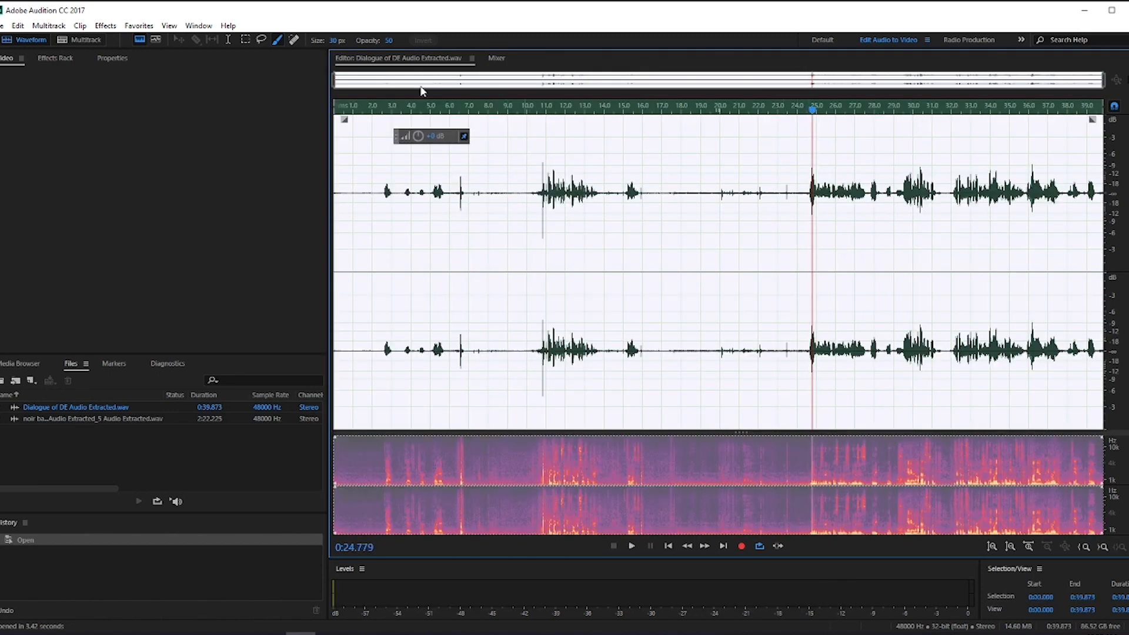
left_click(134, 28)
mouse_move(106, 26)
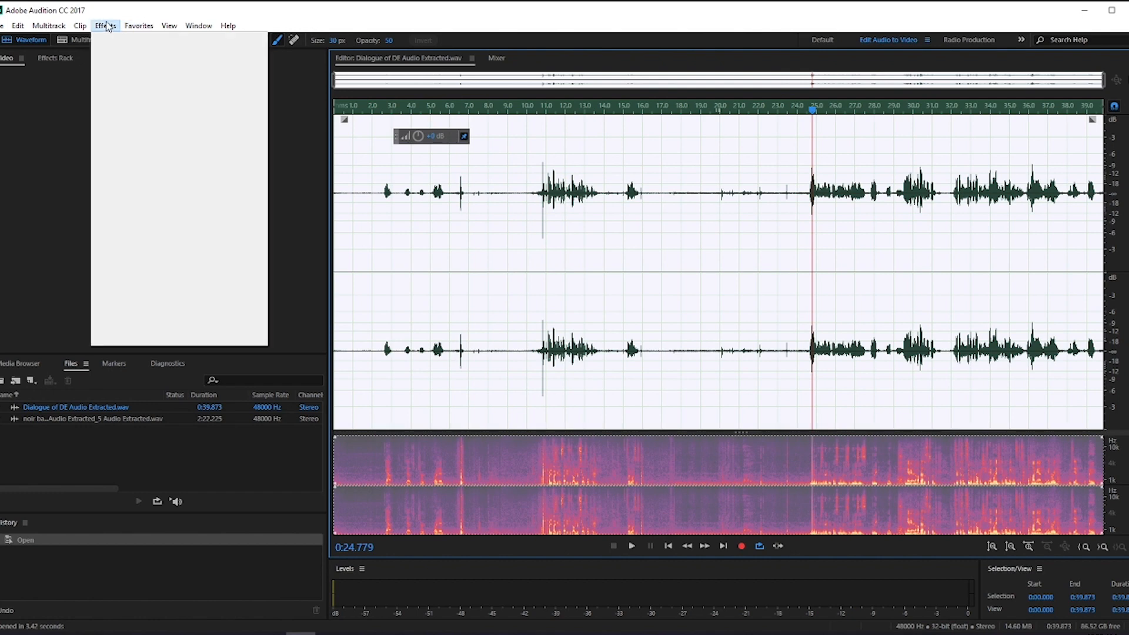
mouse_move(192, 247)
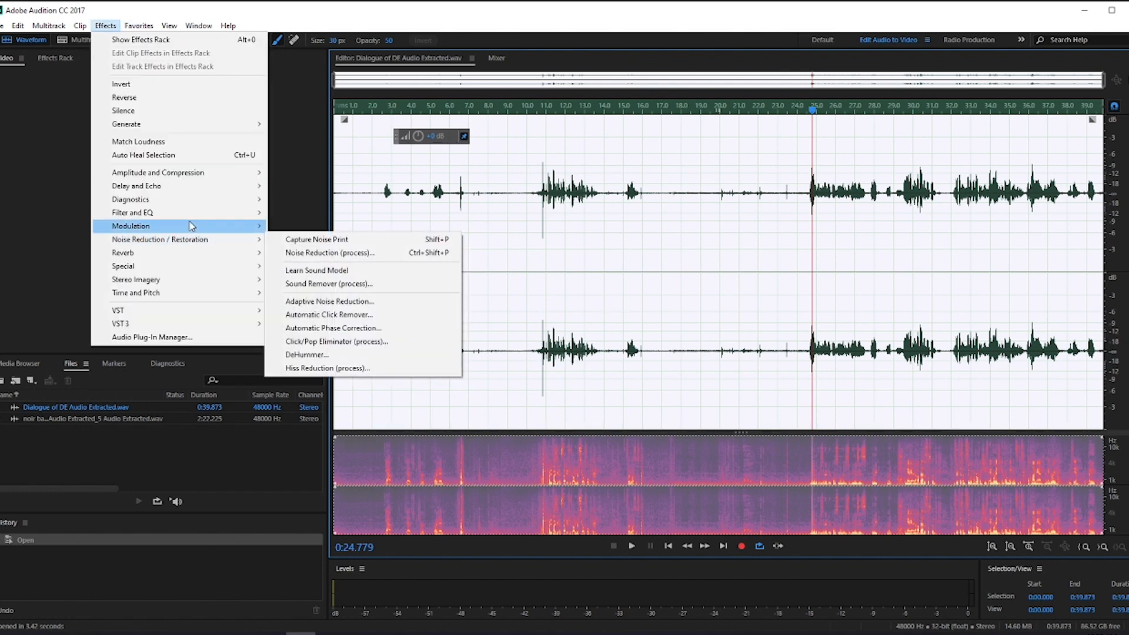
mouse_move(222, 214)
left_click(322, 216)
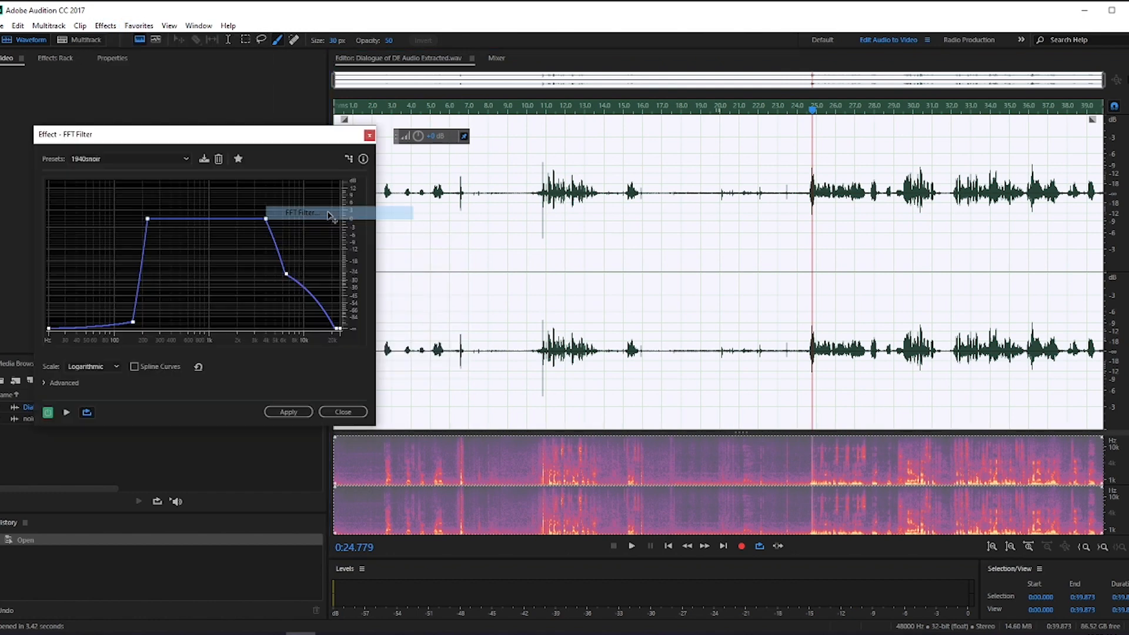
left_click_drag(216, 140, 599, 151)
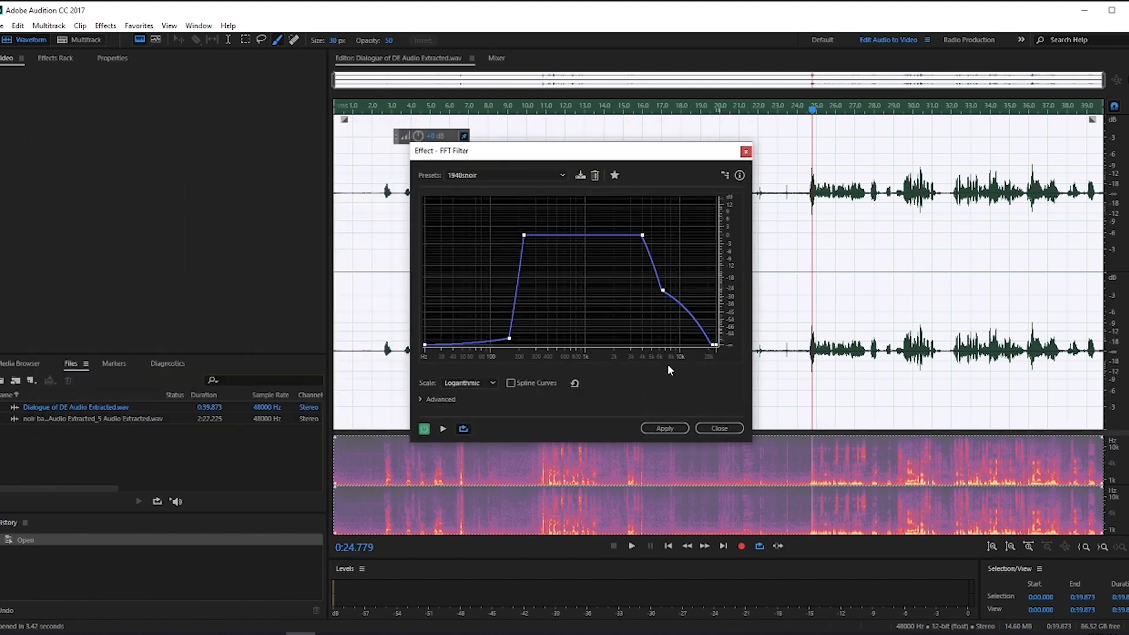
Step: Preview the dialogue with the FFT Filter toggled, and reshape its high-frequency roll-off to pass through about -24 dB near 3.5 kHz
key("space")
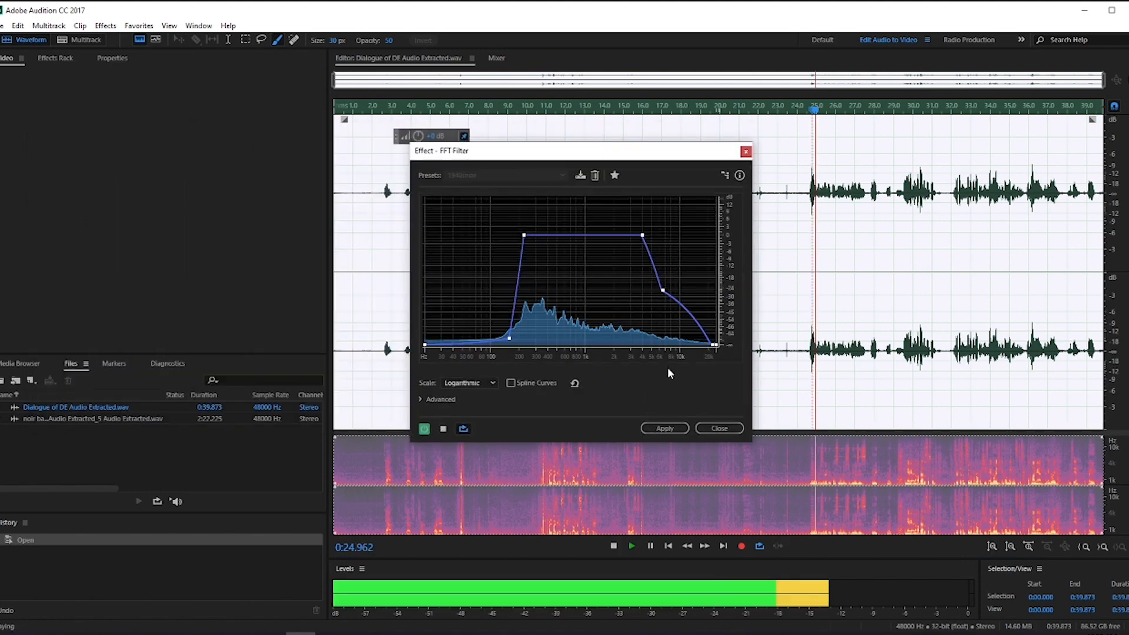
left_click(424, 428)
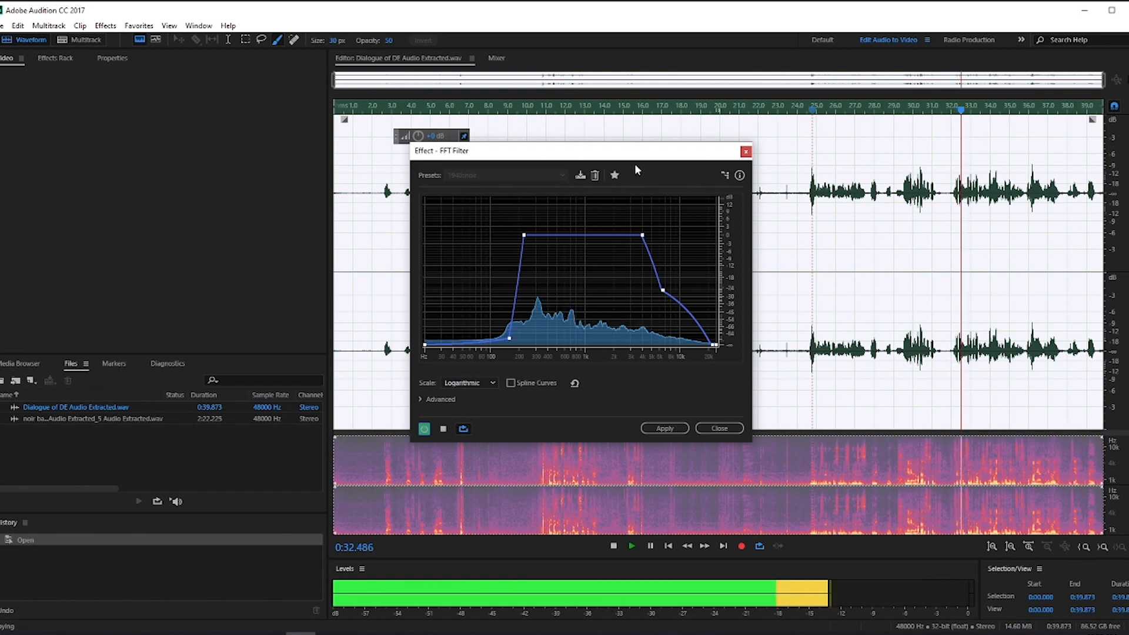
left_click_drag(663, 290, 605, 346)
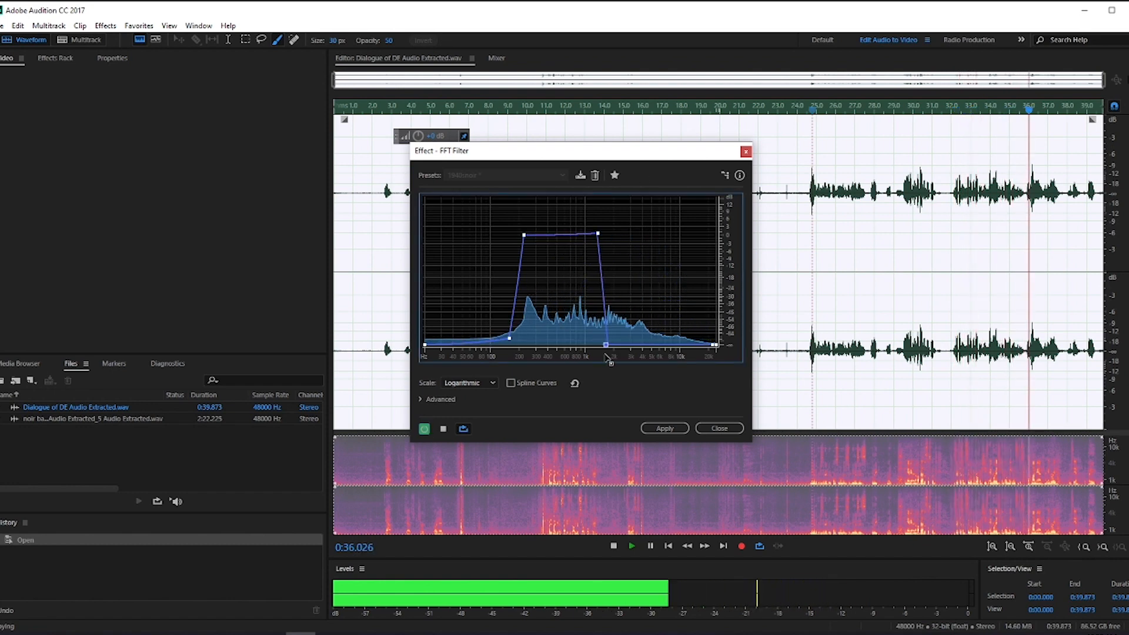
left_click_drag(509, 338, 462, 307)
left_click_drag(463, 309, 510, 338)
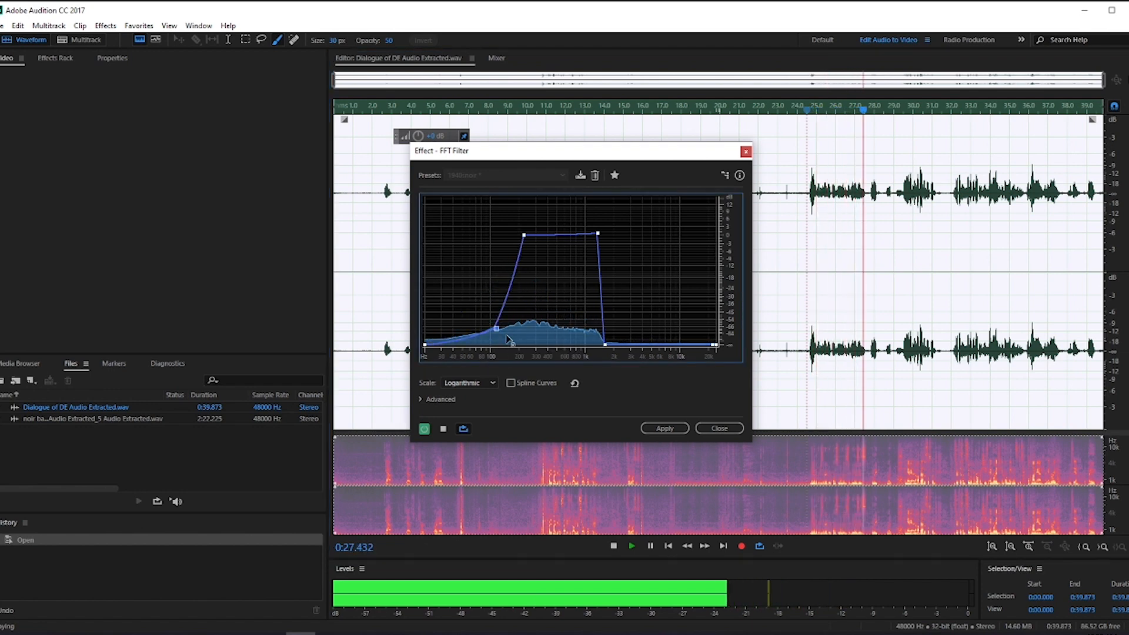
left_click_drag(606, 346, 636, 287)
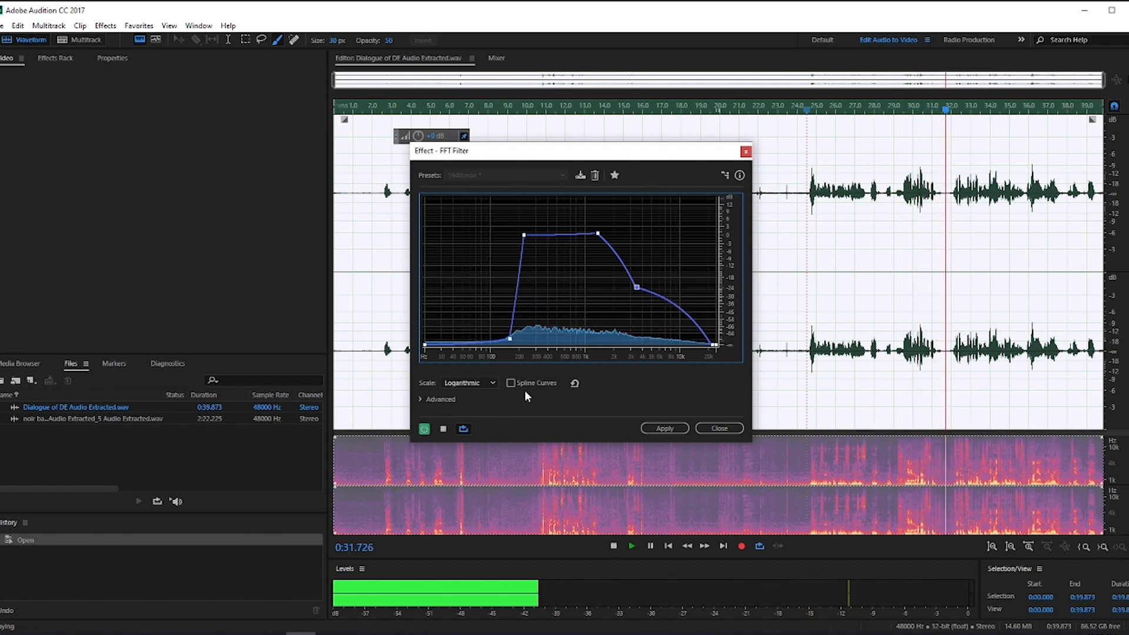
key("space")
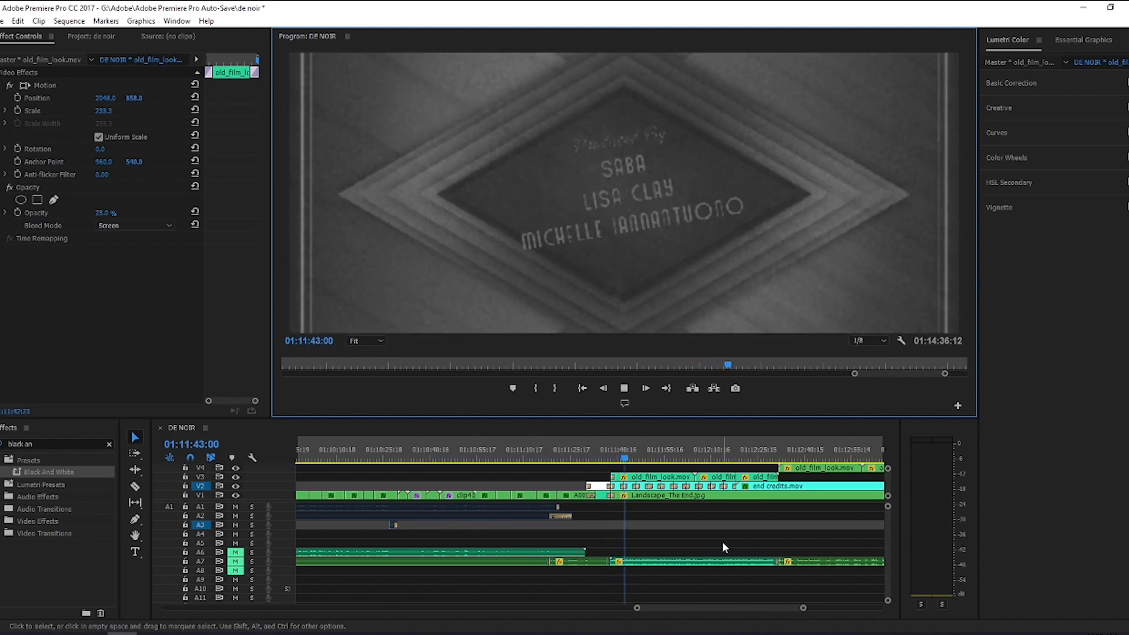
Step: In Premiere Pro, examine the old_film_look.mov and Landscape_The End.jpg clip settings during playback, and stop on the end credits at 01:12:46:20
left_click(685, 478)
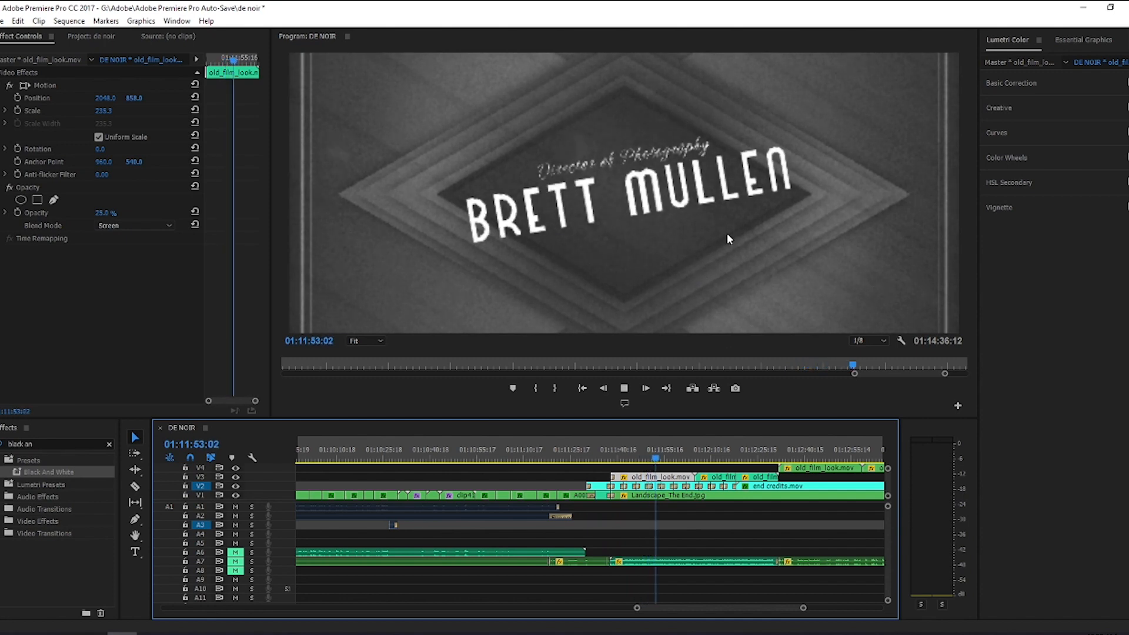
left_click(674, 496)
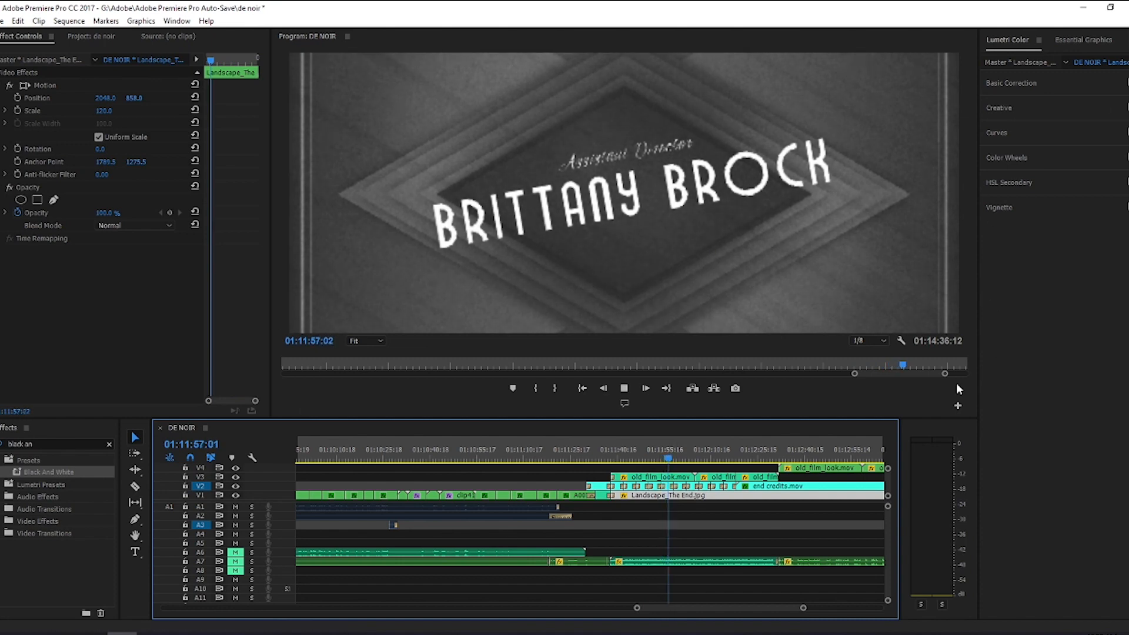
left_click_drag(638, 608, 614, 609)
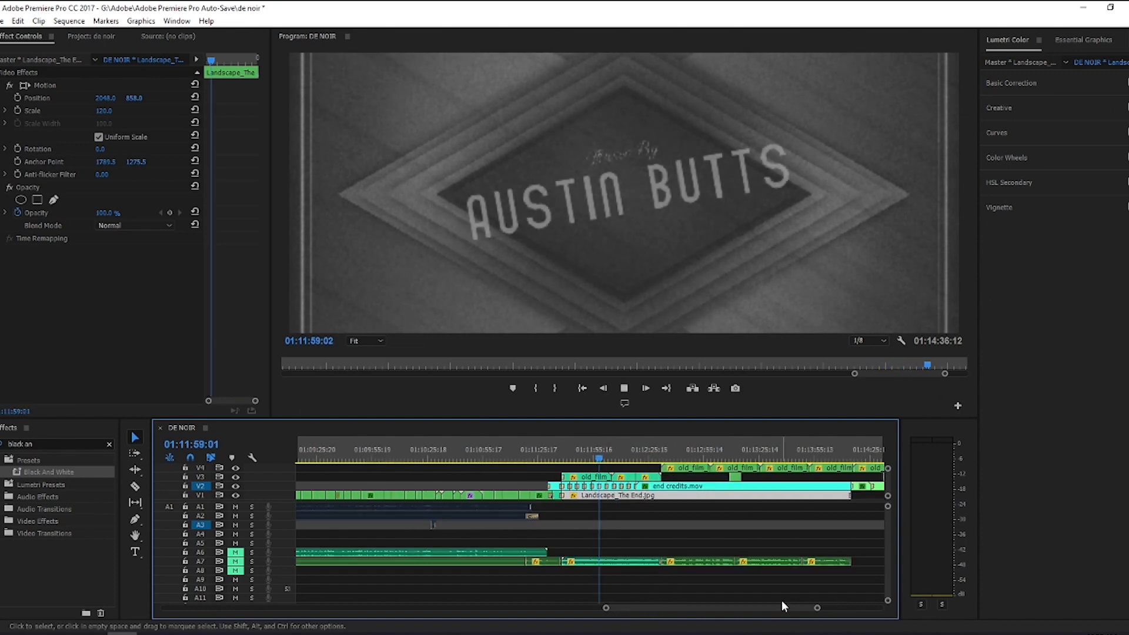
left_click(689, 446)
left_click(627, 388)
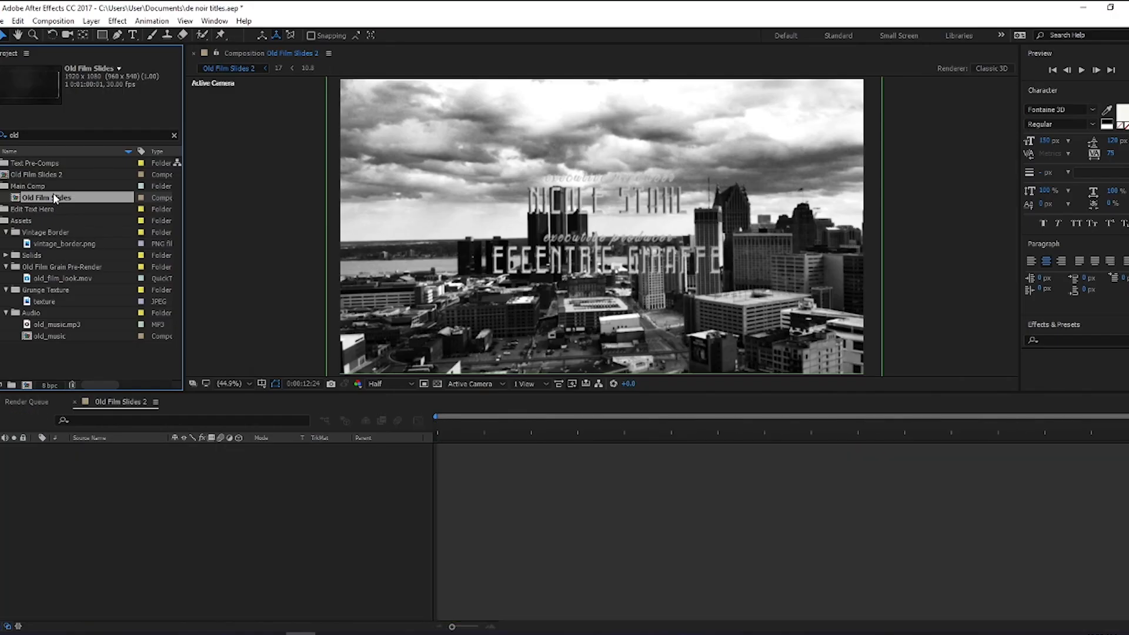
Step: In After Effects, open the Old Film Slides composition, close Old Film Slides 2, and move the playhead to 0:00:18:02
double_click(53, 196)
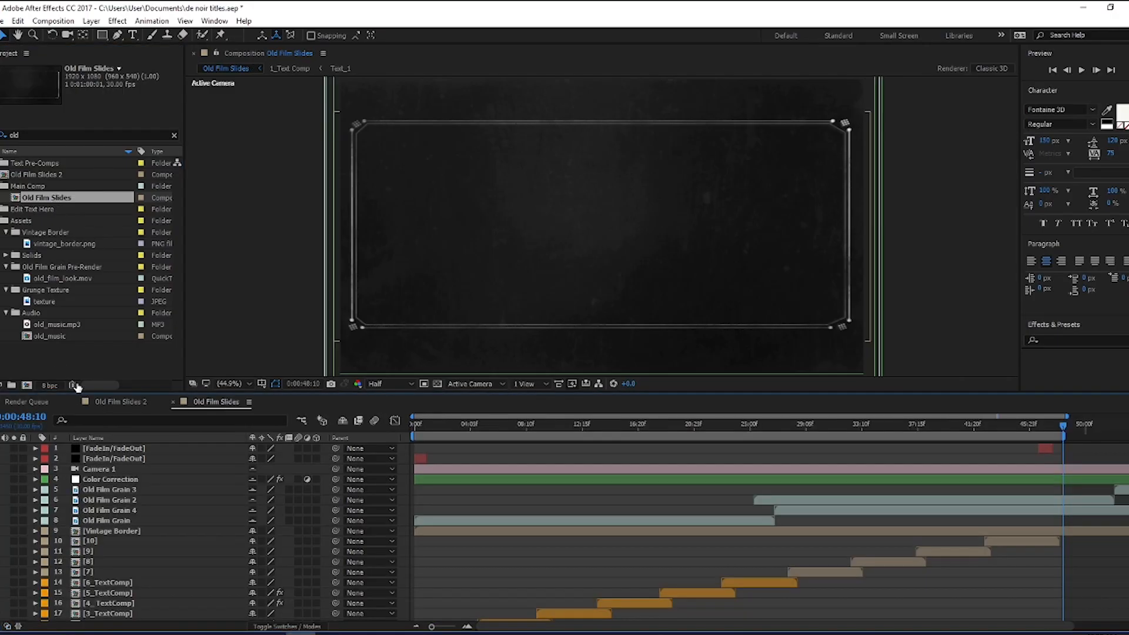
left_click(75, 401)
left_click(549, 420)
left_click_drag(553, 424, 646, 434)
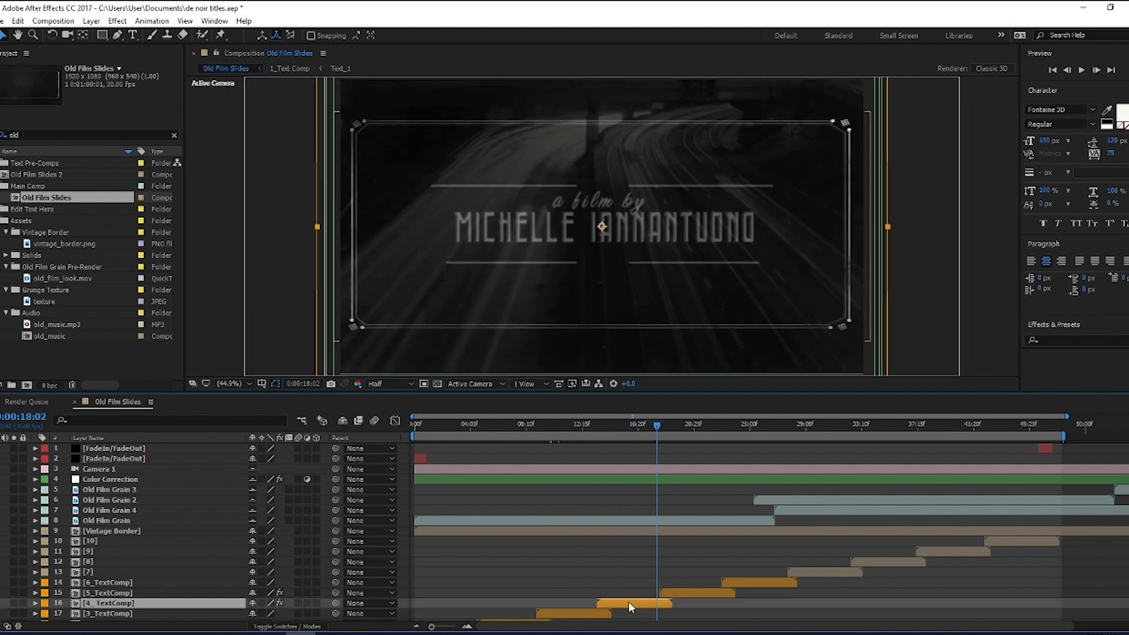
Step: Open the 4_TextComp layer's composition and its nested Text_4 composition
double_click(629, 601)
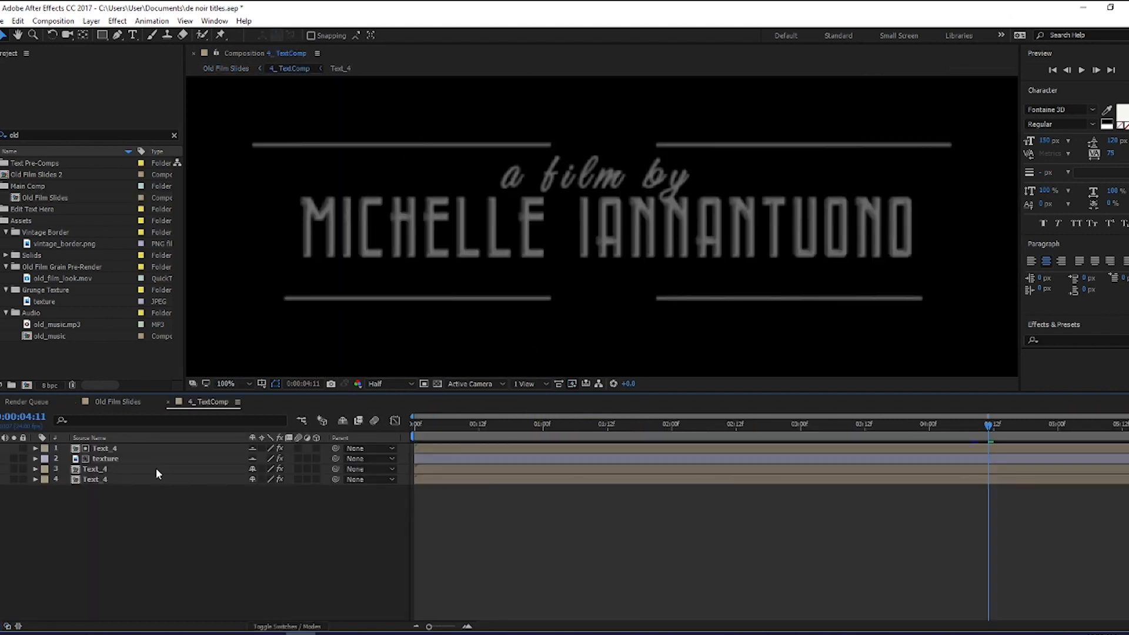
left_click(109, 450)
double_click(109, 450)
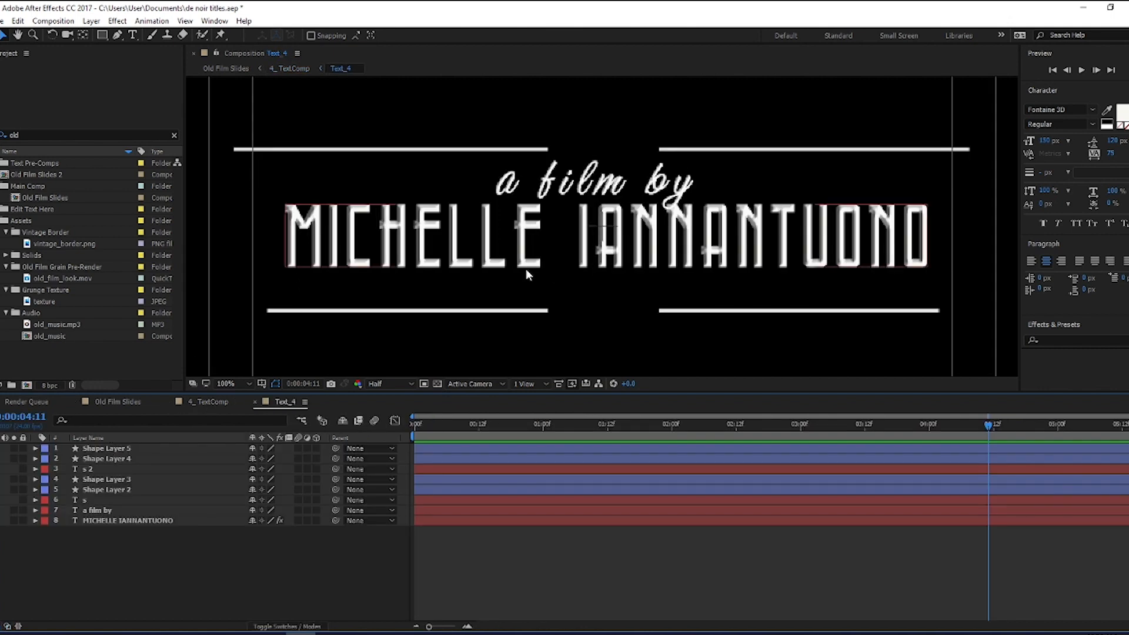
Step: Select all of the director's name text in Text_4 and try the Ironclad Bold font on it
left_click(133, 34)
left_click(347, 247)
key("ctrl+a")
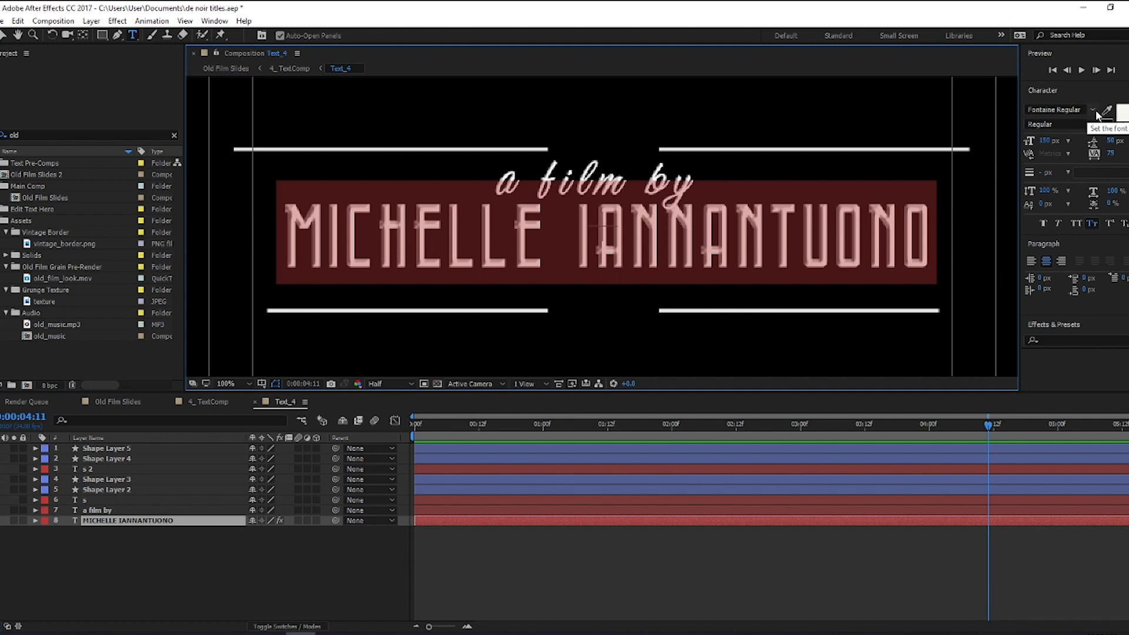
left_click(1075, 108)
type("Ironclad Bold")
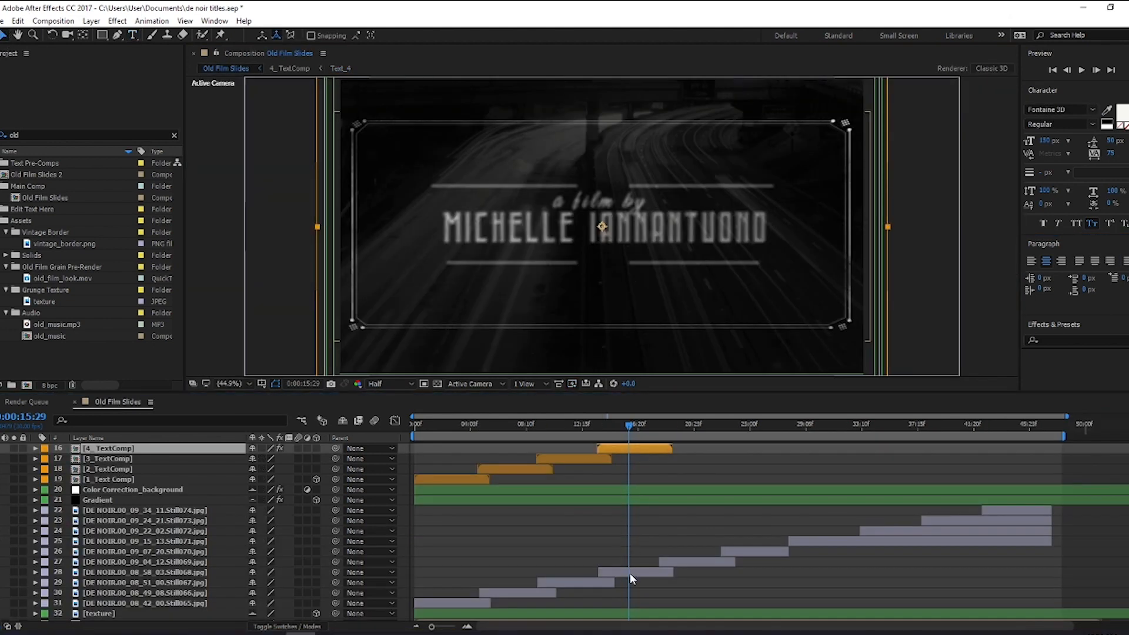
Step: Examine the Still068.jpg background, Color Correction and Vintage Border layers in Old Film Slides, toggling the border's visibility
left_click(629, 572)
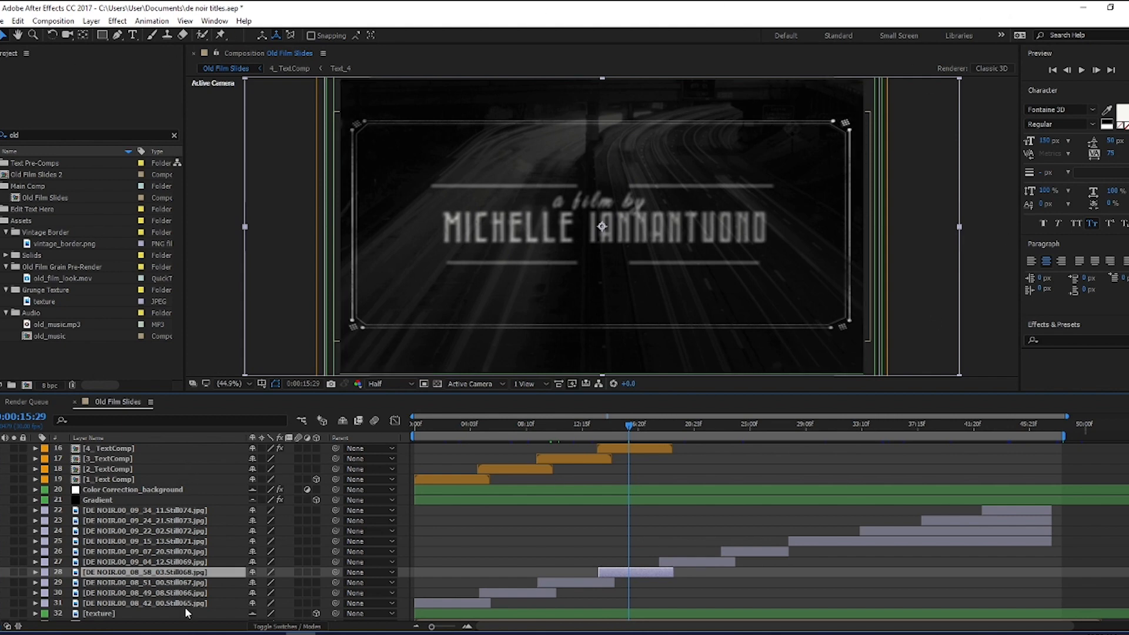
scroll(200, 521, "up", 5)
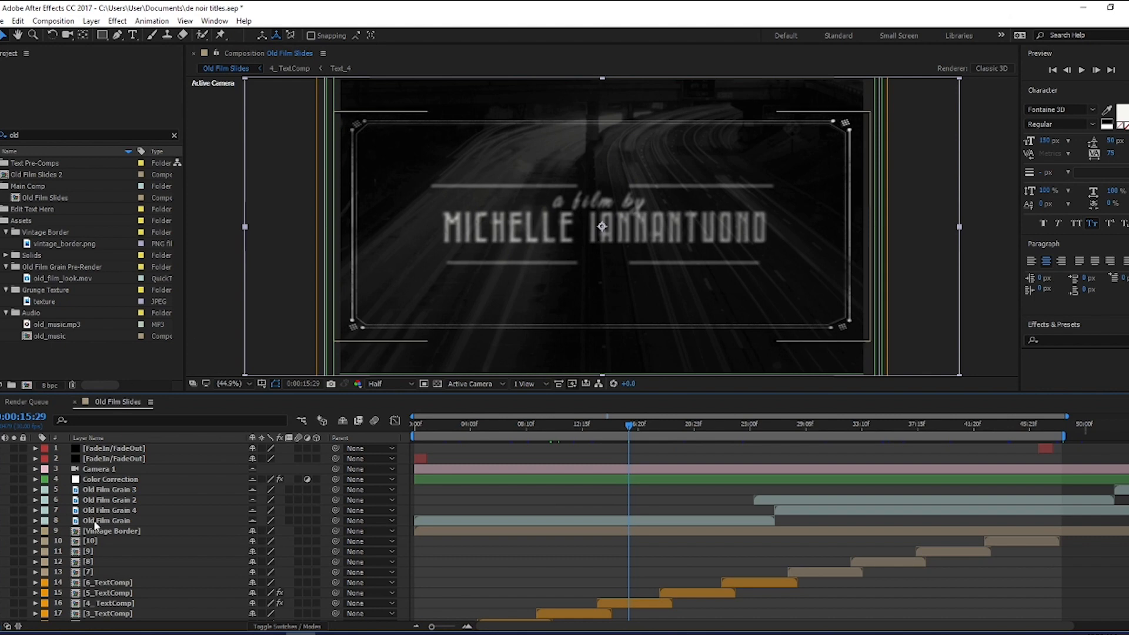
left_click(116, 479)
left_click(113, 531)
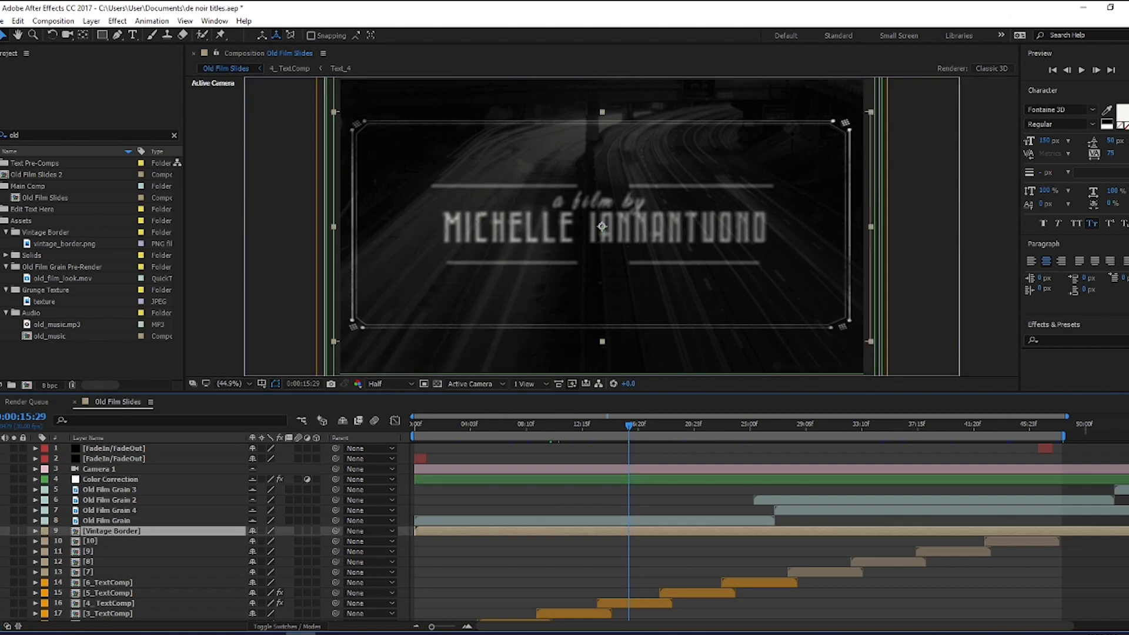
left_click(4, 531)
left_click(4, 531)
scroll(657, 500, "down", 5)
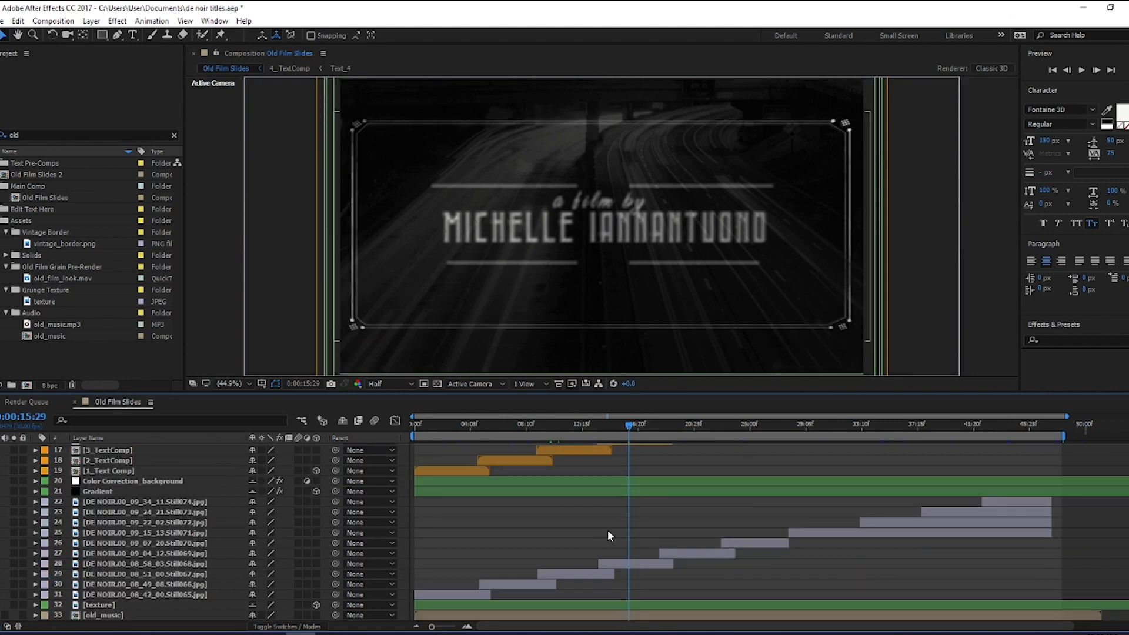
scroll(657, 501, "up", 5)
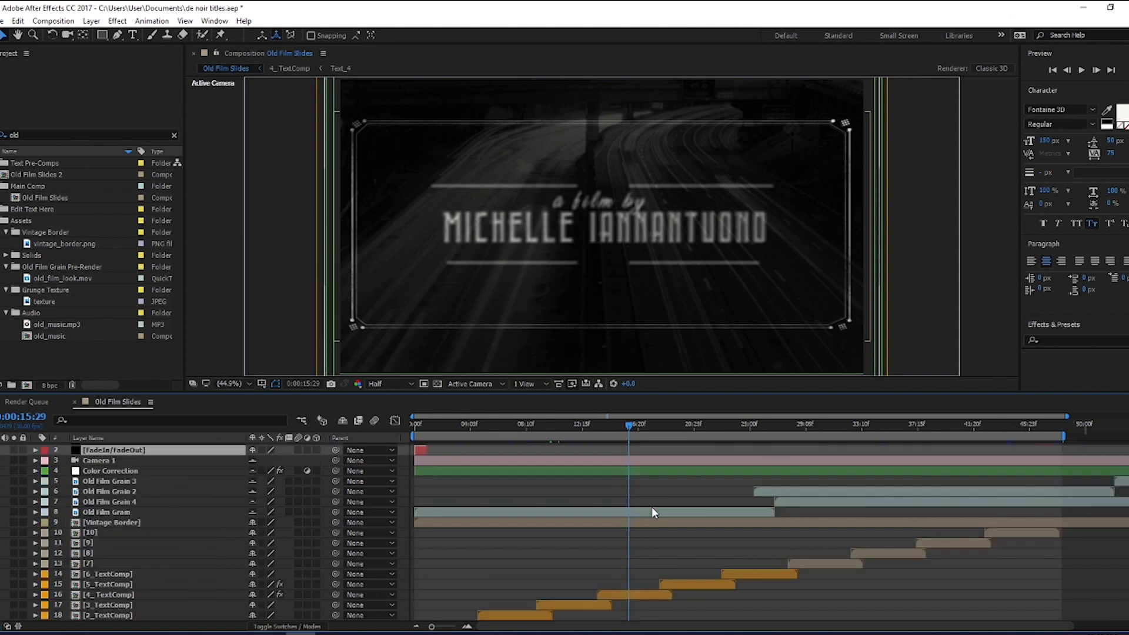